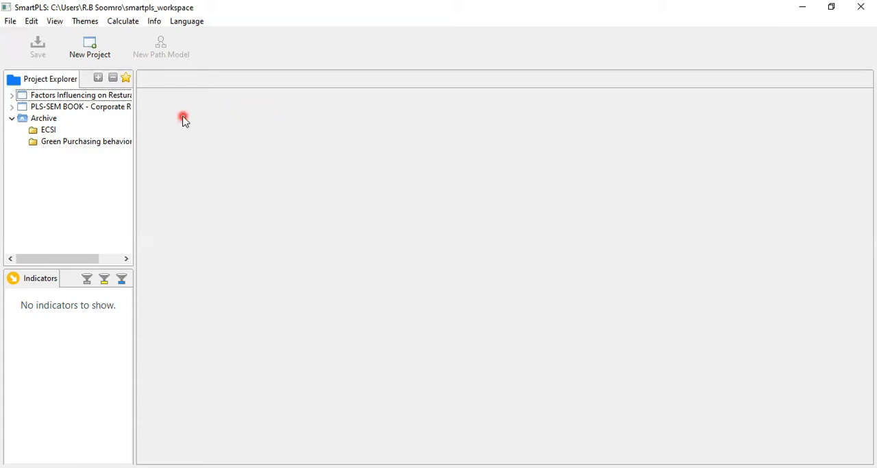
- Open the path model of the Factors Influencing on Resturant Selection project and fit the whole diagram in view without the theme options
{"action": "left_click", "coordinate": [11, 97]}
{"action": "left_click", "coordinate": [11, 96]}
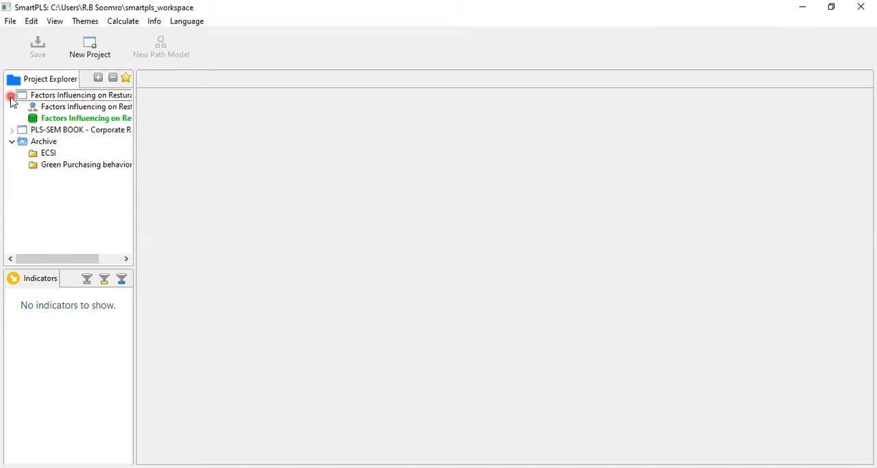
{"action": "left_click", "coordinate": [87, 108]}
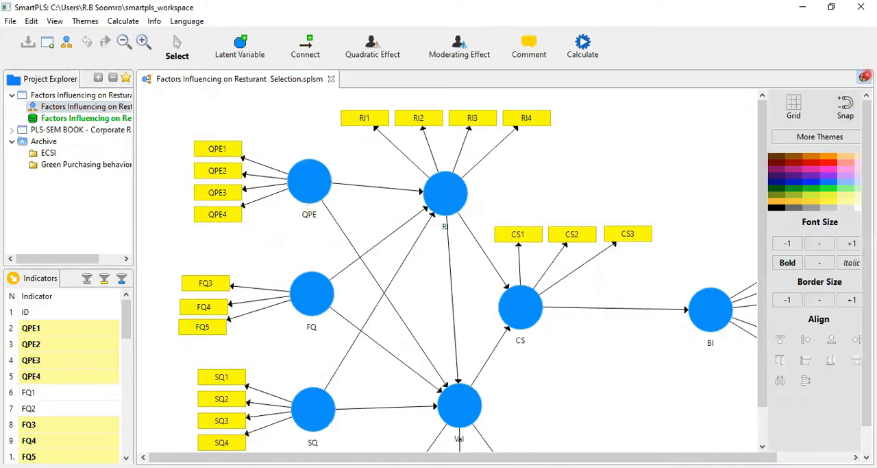
{"action": "left_click", "coordinate": [865, 76]}
{"action": "left_click", "coordinate": [122, 42]}
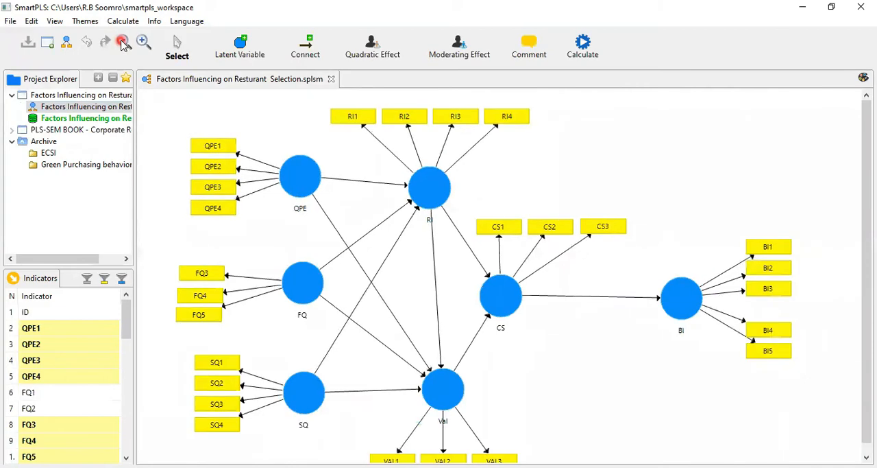
{"action": "left_click", "coordinate": [122, 43]}
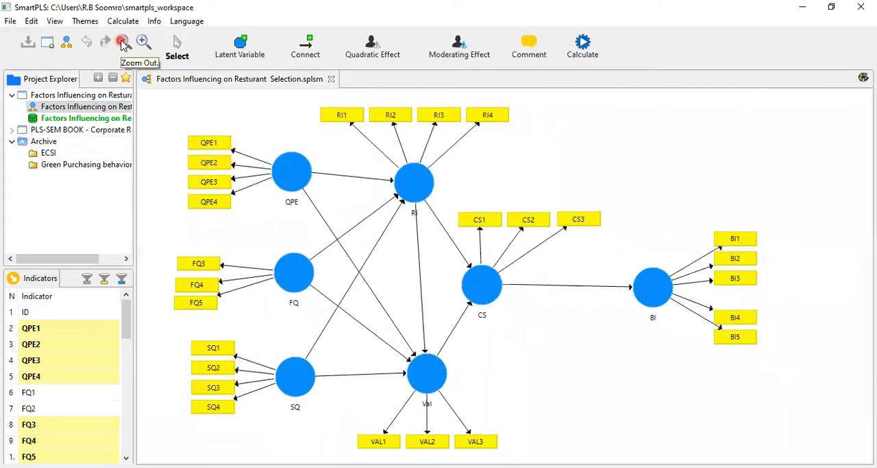
{"action": "left_click", "coordinate": [602, 55]}
{"action": "mouse_move", "coordinate": [617, 194]}
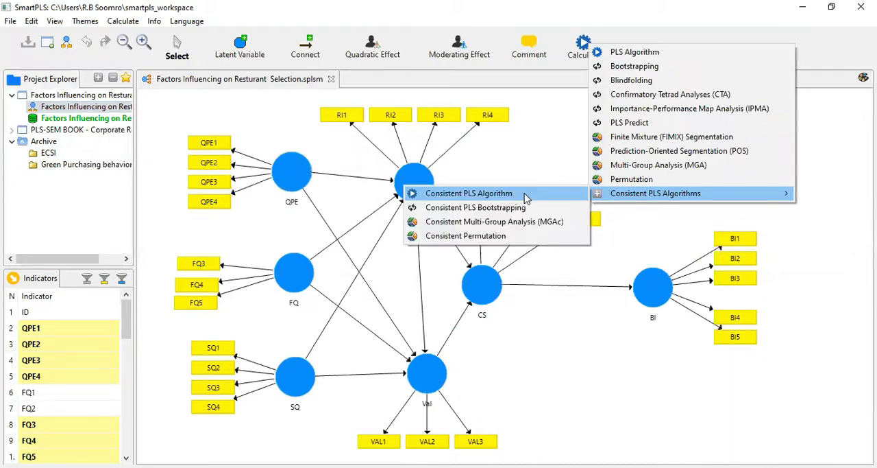
{"action": "left_click", "coordinate": [651, 259]}
- Switch the QPE, FQ and SQ constructs from reflective to formative measurement
{"action": "left_click", "coordinate": [294, 260]}
{"action": "left_click", "coordinate": [295, 179]}
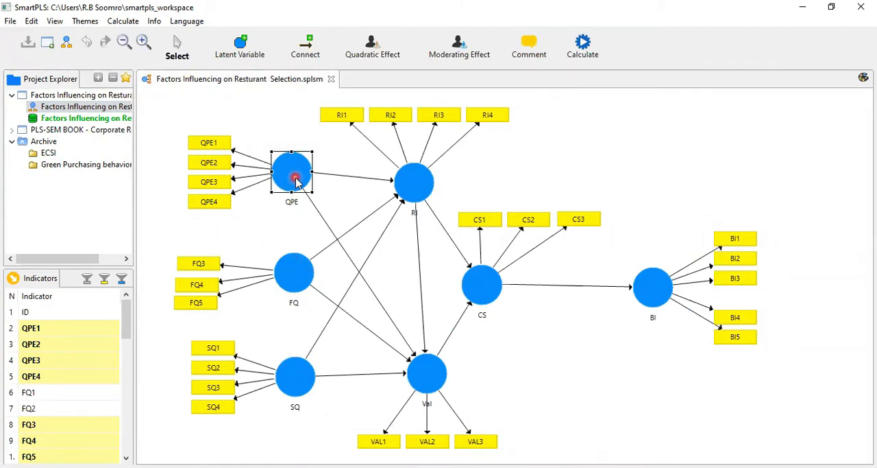
{"action": "right_click", "coordinate": [295, 178]}
{"action": "left_click", "coordinate": [343, 173]}
{"action": "left_click", "coordinate": [297, 282]}
{"action": "right_click", "coordinate": [297, 282]}
{"action": "left_click", "coordinate": [332, 169]}
{"action": "left_click", "coordinate": [298, 373]}
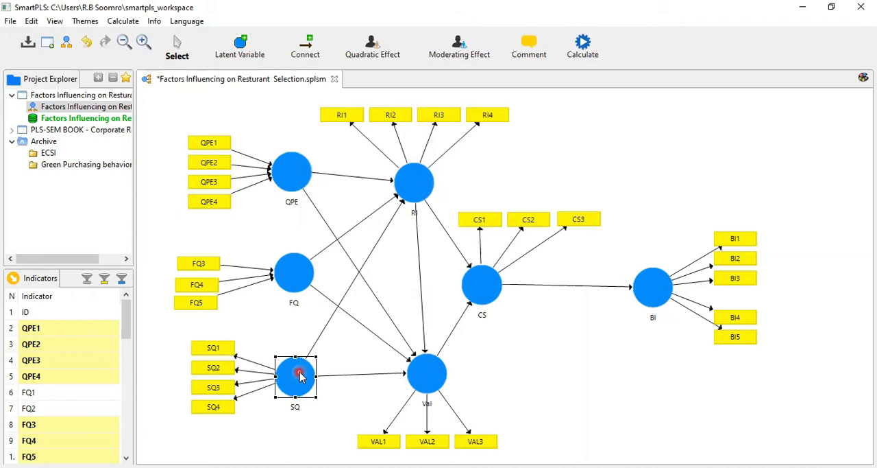
{"action": "right_click", "coordinate": [299, 374]}
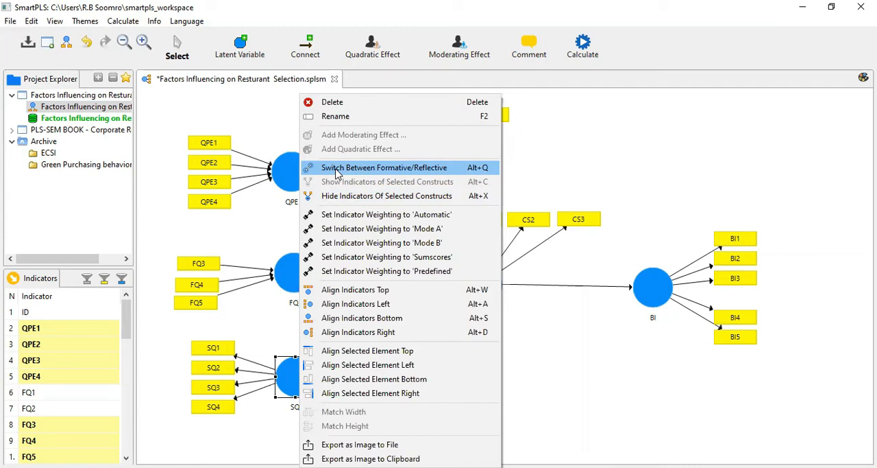
{"action": "left_click", "coordinate": [336, 171]}
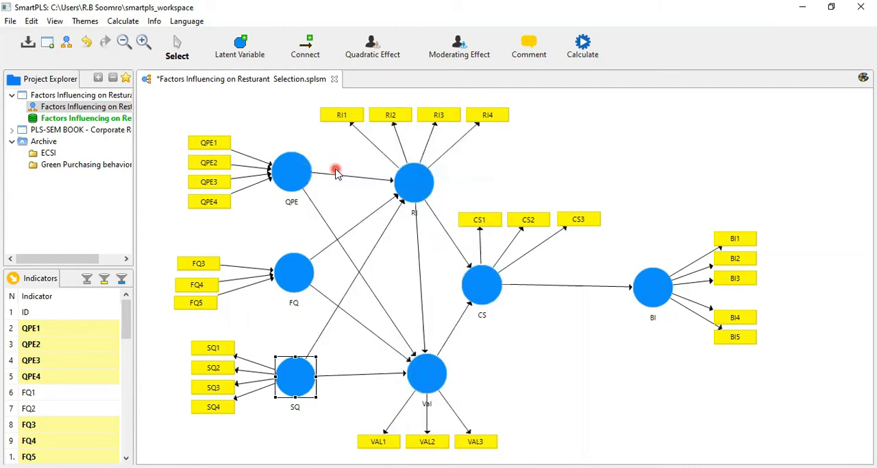
- Run the Consistent PLS Algorithm with all LVs connected for the initial calculation and the full report opened after calculation
{"action": "left_click", "coordinate": [579, 58]}
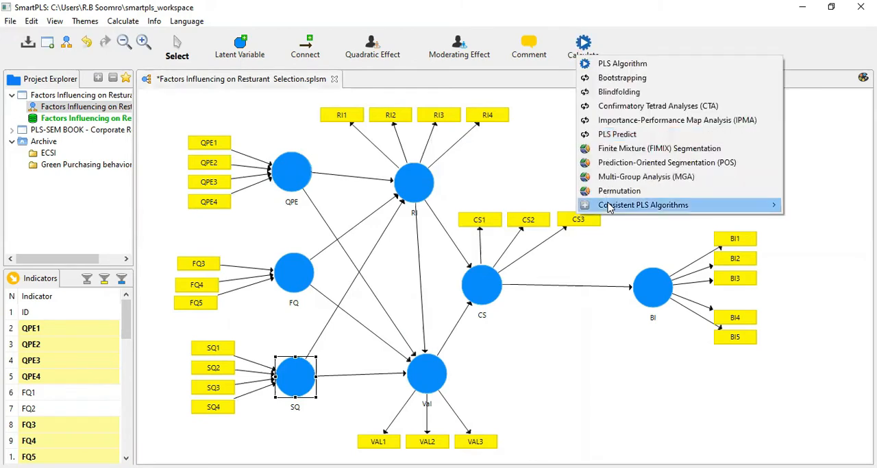
{"action": "mouse_move", "coordinate": [608, 207]}
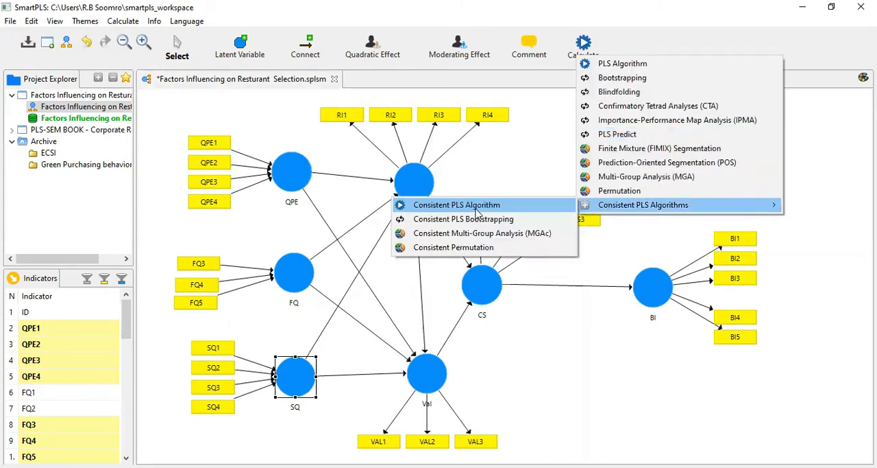
{"action": "left_click", "coordinate": [478, 207]}
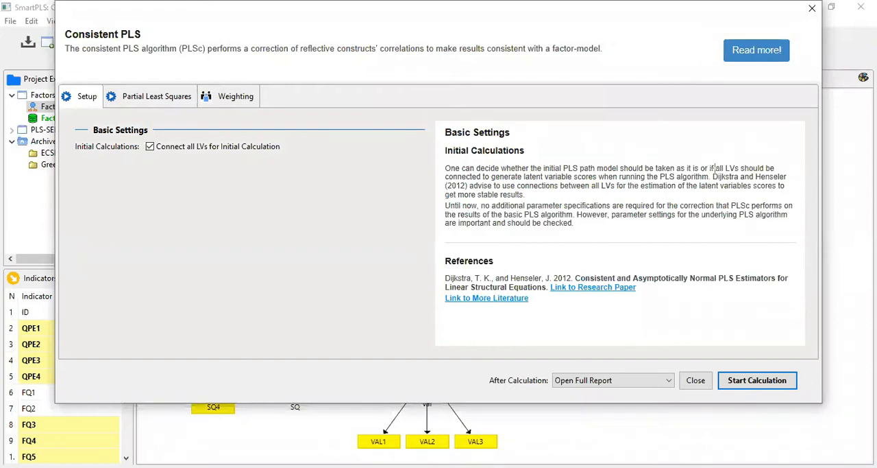
{"action": "left_click_drag", "start_coordinate": [714, 171], "coordinate": [786, 191]}
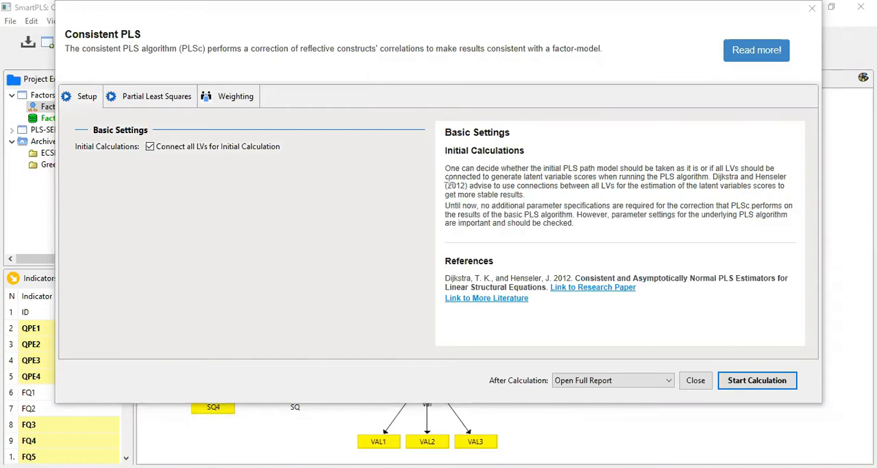
{"action": "left_click_drag", "start_coordinate": [440, 177], "coordinate": [484, 190]}
{"action": "mouse_move", "coordinate": [568, 200]}
{"action": "left_mouse_down"}
{"action": "mouse_move", "coordinate": [737, 190]}
{"action": "mouse_move", "coordinate": [792, 203]}
{"action": "left_mouse_up"}
{"action": "left_click", "coordinate": [749, 384]}
{"action": "left_click", "coordinate": [748, 383]}
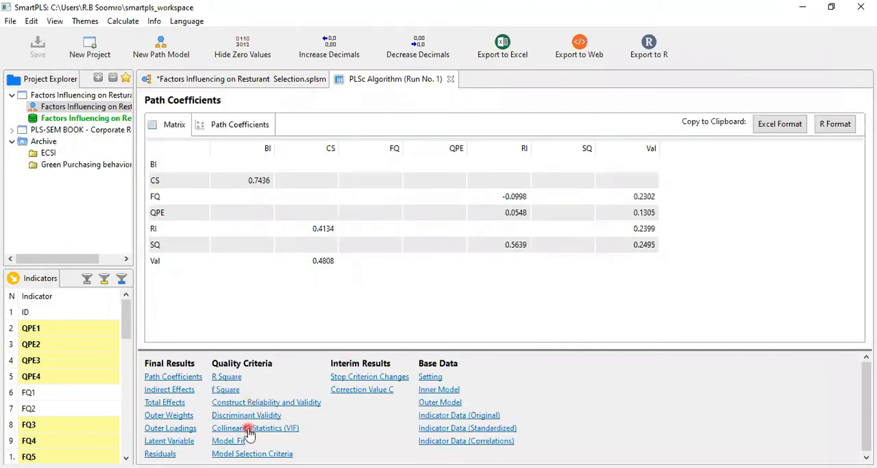
- Examine the outer VIF values in the report's collinearity statistics and return to the path model diagram
{"action": "left_click", "coordinate": [249, 432]}
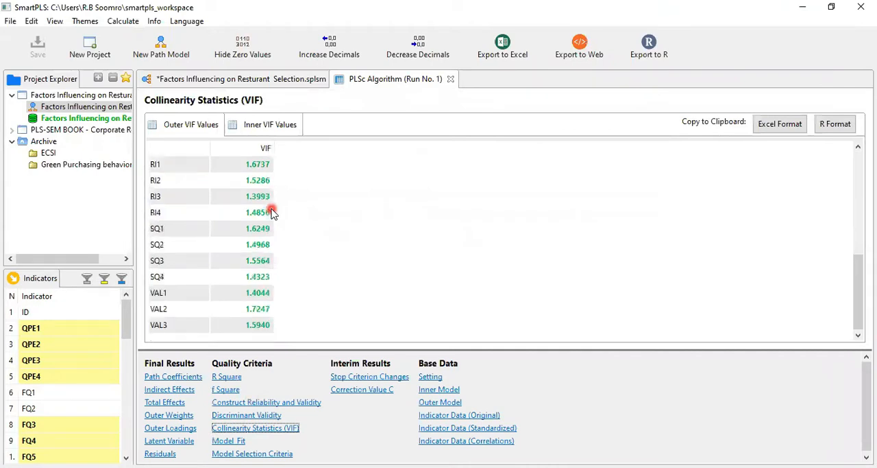
{"action": "scroll", "coordinate": [271, 213], "scroll_direction": "up", "scroll_amount": 10}
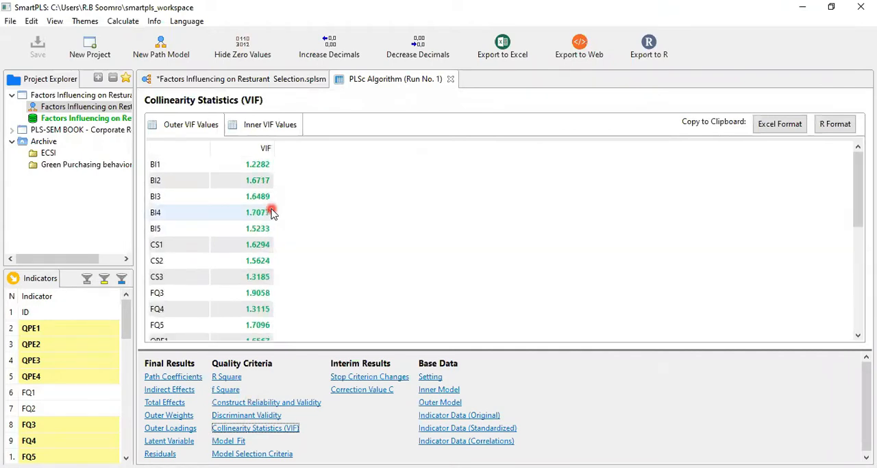
{"action": "left_click", "coordinate": [255, 80]}
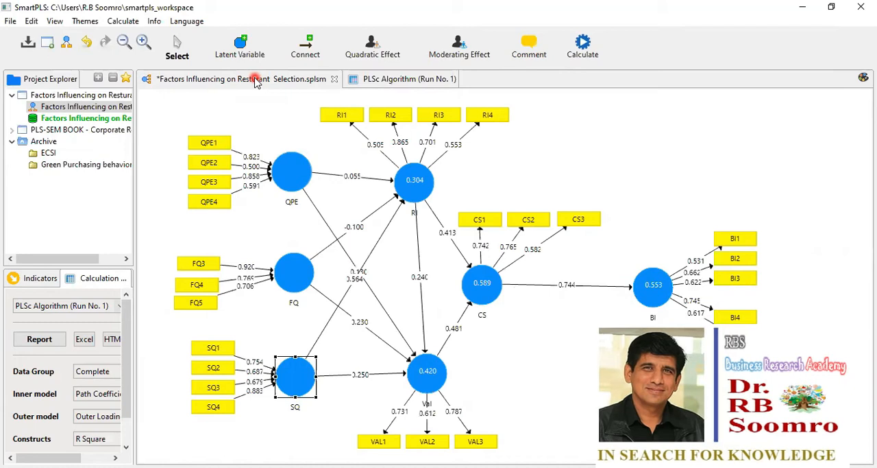
- Open the bootstrapping settings of Consistent PLS Bootstrapping and read the explanations of subsamples, parallel processing and amount of results
{"action": "left_click", "coordinate": [594, 50]}
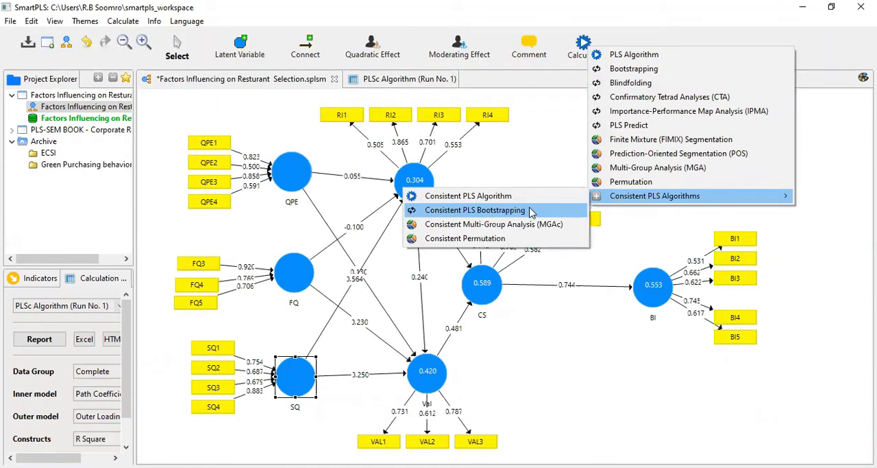
{"action": "left_click", "coordinate": [532, 212]}
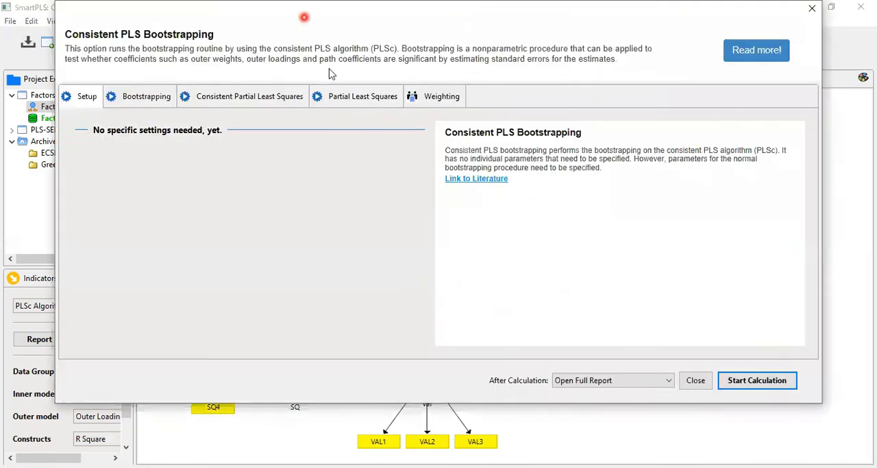
{"action": "left_click", "coordinate": [134, 99]}
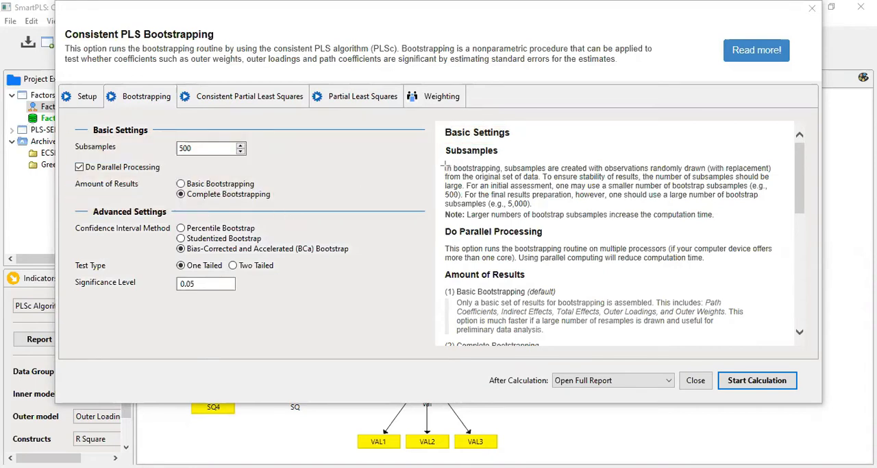
{"action": "mouse_move", "coordinate": [445, 160]}
{"action": "left_mouse_down"}
{"action": "mouse_move", "coordinate": [589, 220]}
{"action": "mouse_move", "coordinate": [775, 227]}
{"action": "left_mouse_up"}
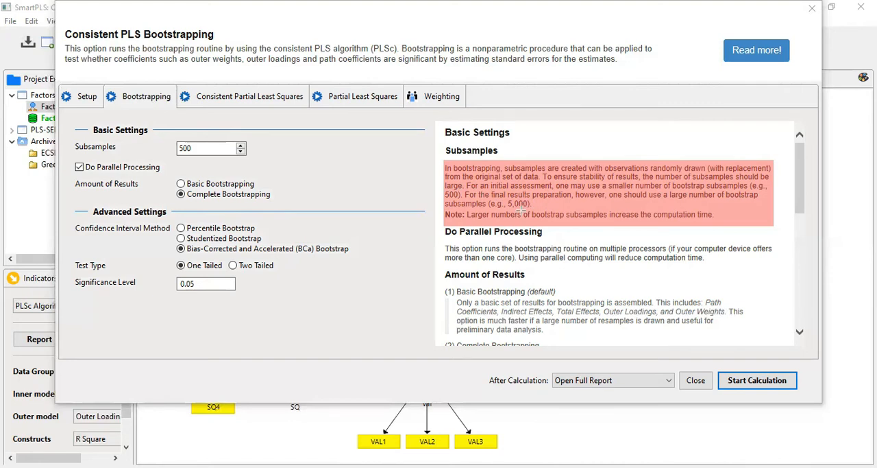
{"action": "left_click_drag", "start_coordinate": [609, 214], "coordinate": [721, 225]}
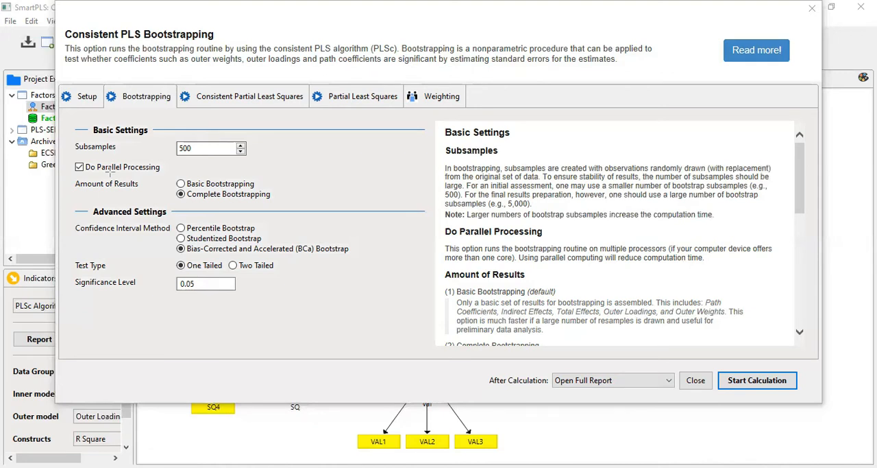
{"action": "left_click_drag", "start_coordinate": [433, 235], "coordinate": [788, 271]}
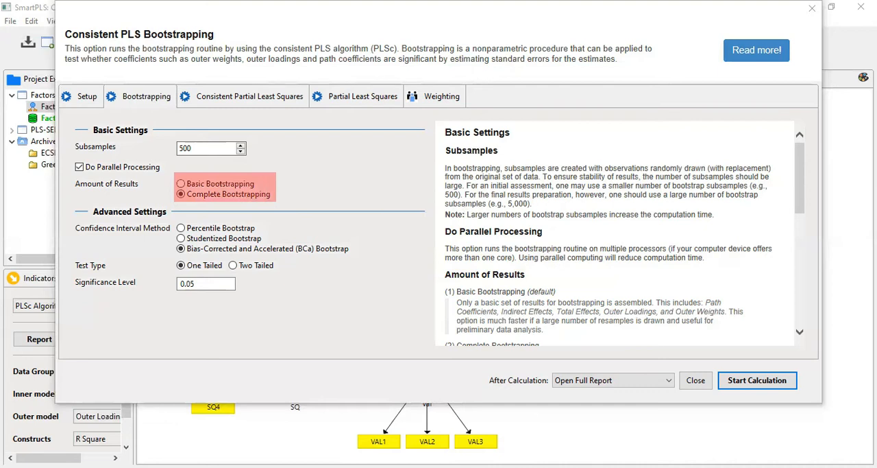
{"action": "left_click", "coordinate": [802, 205]}
{"action": "left_click_drag", "start_coordinate": [802, 205], "coordinate": [802, 235]}
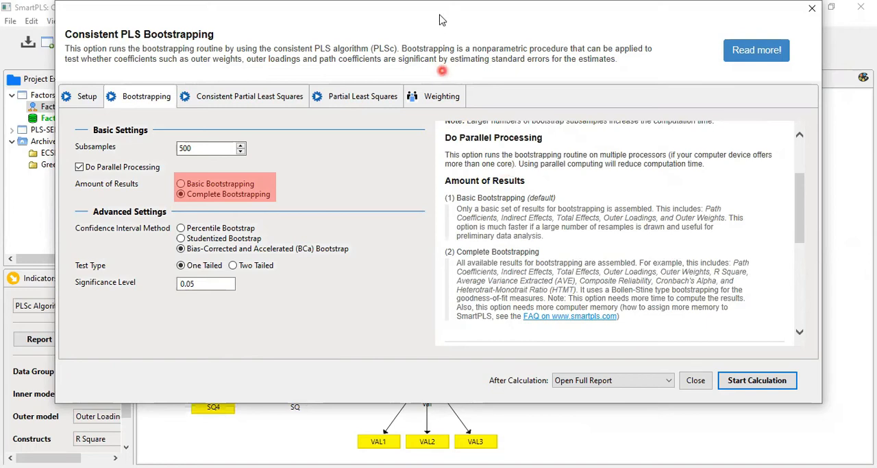
- Try Basic Bootstrapping for the amount of results, compare its description with Complete Bootstrapping, and select Complete Bootstrapping again
{"action": "left_click", "coordinate": [256, 183]}
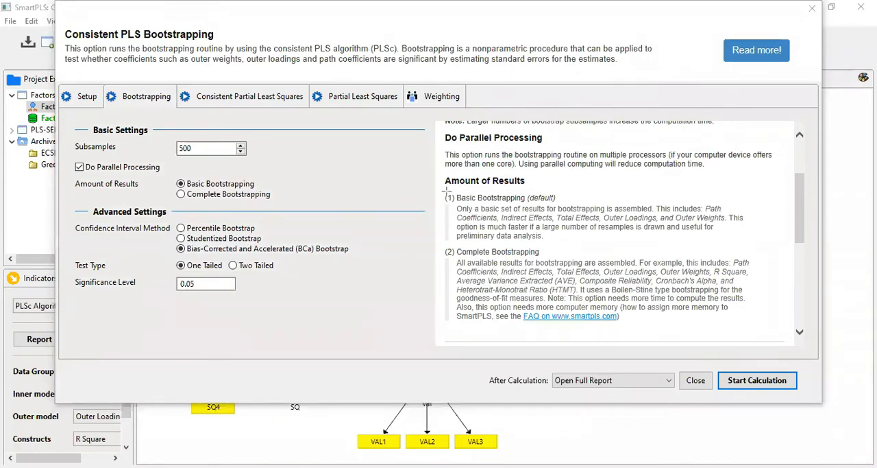
{"action": "left_click_drag", "start_coordinate": [452, 198], "coordinate": [750, 242]}
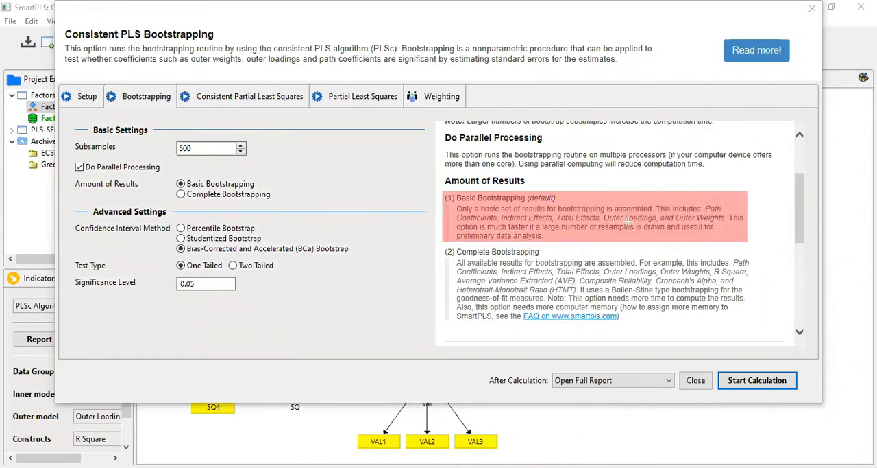
{"action": "key", "text": "ctrl+z"}
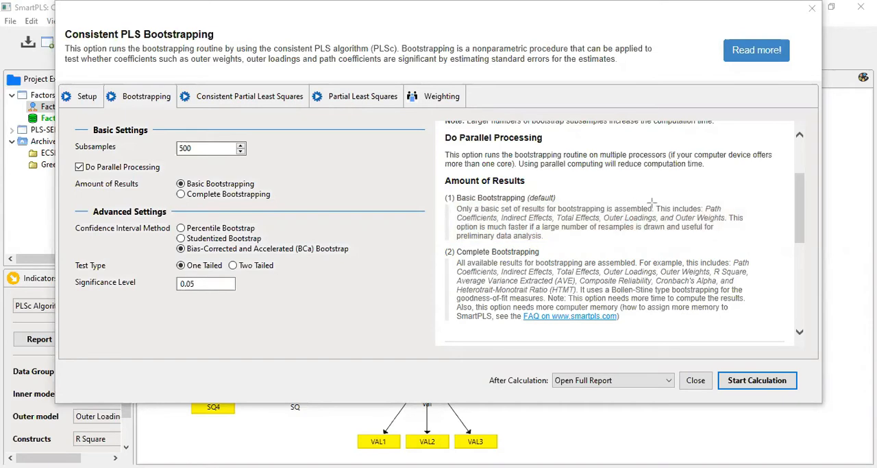
{"action": "left_click_drag", "start_coordinate": [452, 218], "coordinate": [732, 223]}
{"action": "left_click_drag", "start_coordinate": [459, 251], "coordinate": [552, 253]}
{"action": "left_click_drag", "start_coordinate": [454, 269], "coordinate": [748, 298]}
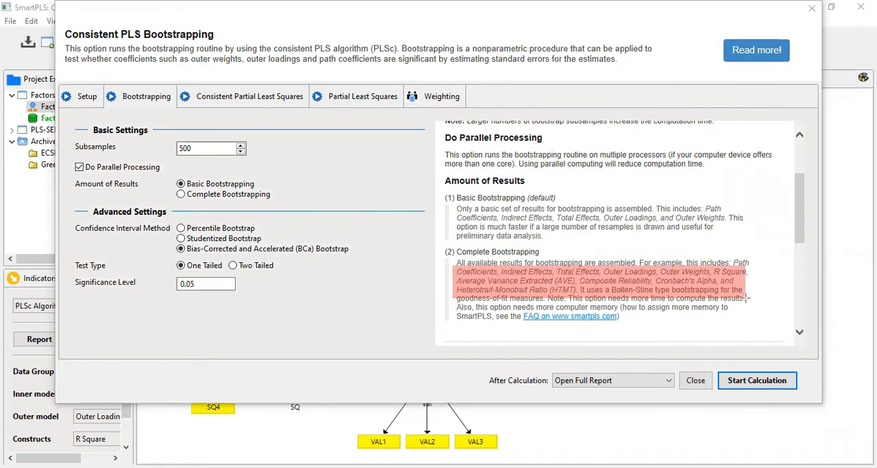
{"action": "key", "text": "ctrl+z"}
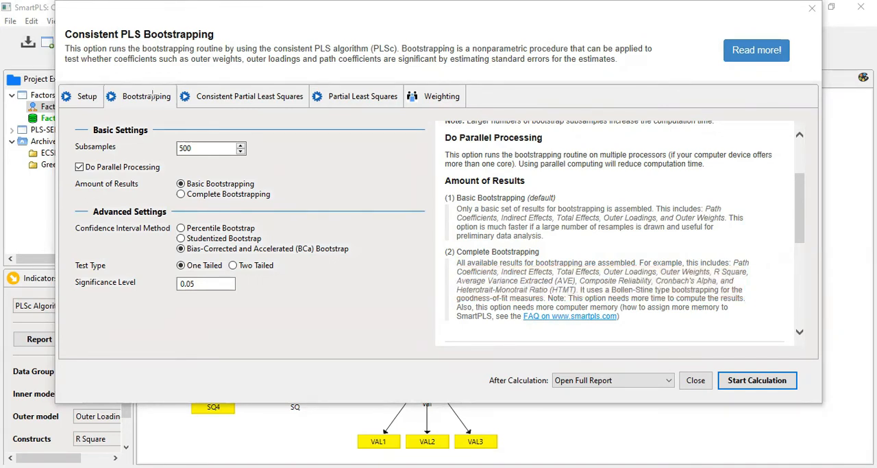
{"action": "left_click", "coordinate": [220, 198]}
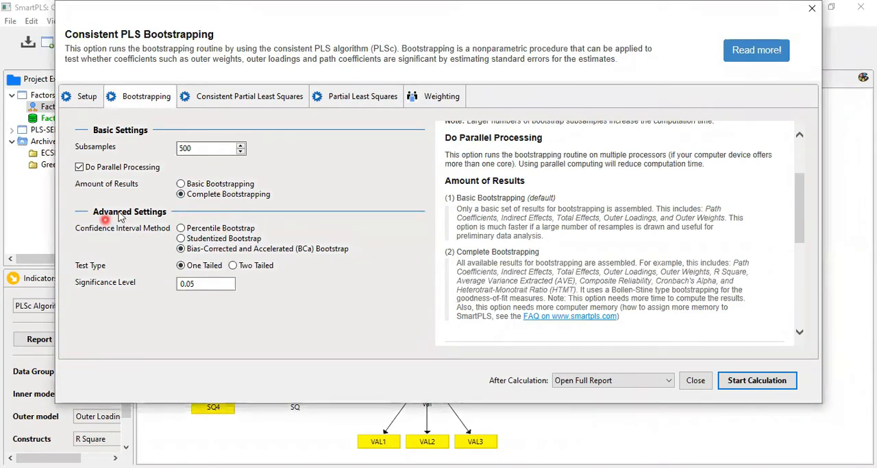
- Review the confidence interval method, test type and significance level explanations, and check the Consistent Partial Least Squares and Partial Least Squares settings
{"action": "left_click_drag", "start_coordinate": [798, 236], "coordinate": [798, 275]}
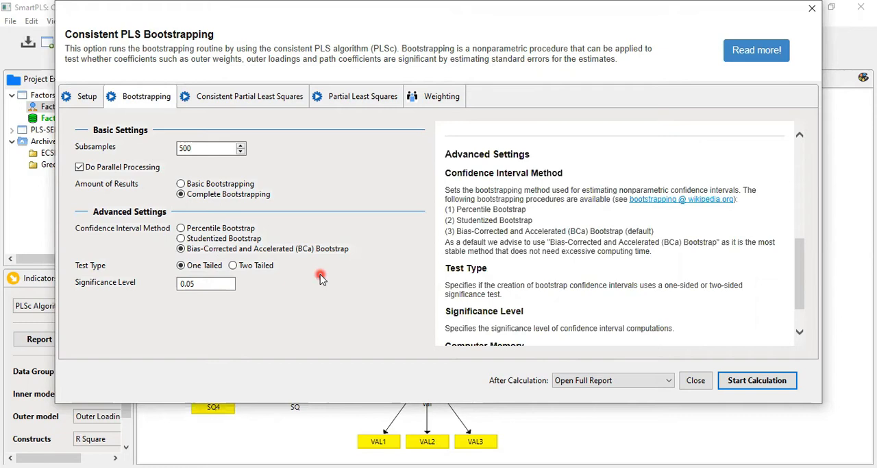
{"action": "left_click", "coordinate": [196, 283]}
{"action": "left_click", "coordinate": [180, 194]}
{"action": "left_click", "coordinate": [241, 98]}
{"action": "left_click", "coordinate": [355, 98]}
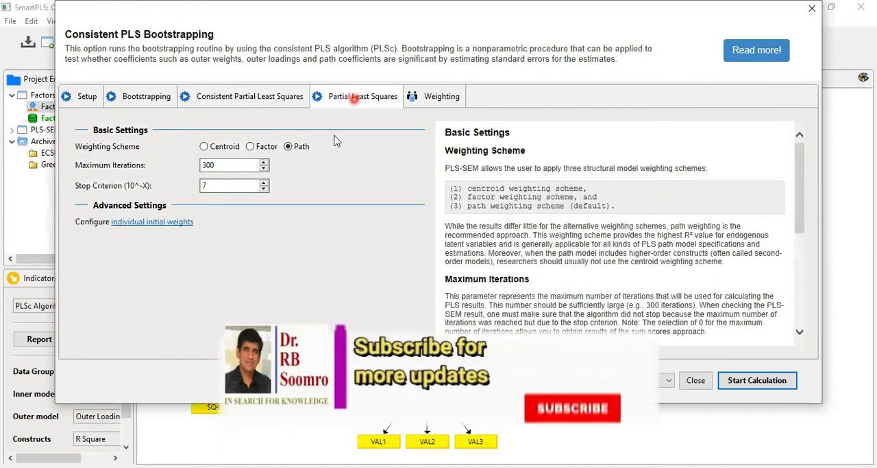
- Run Consistent PLS Bootstrapping with 500 subsamples, Complete Bootstrapping, BCa confidence intervals and a one-tailed test at 0.05, opening the full report
{"action": "left_click", "coordinate": [144, 96]}
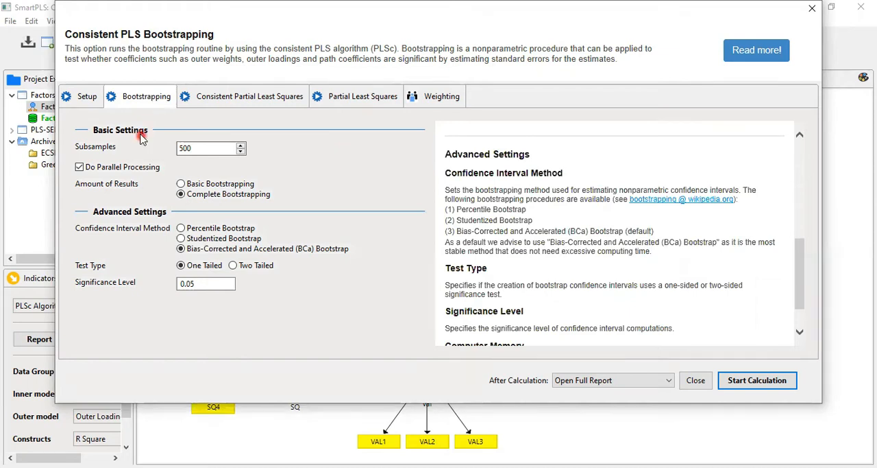
{"action": "left_click", "coordinate": [738, 382]}
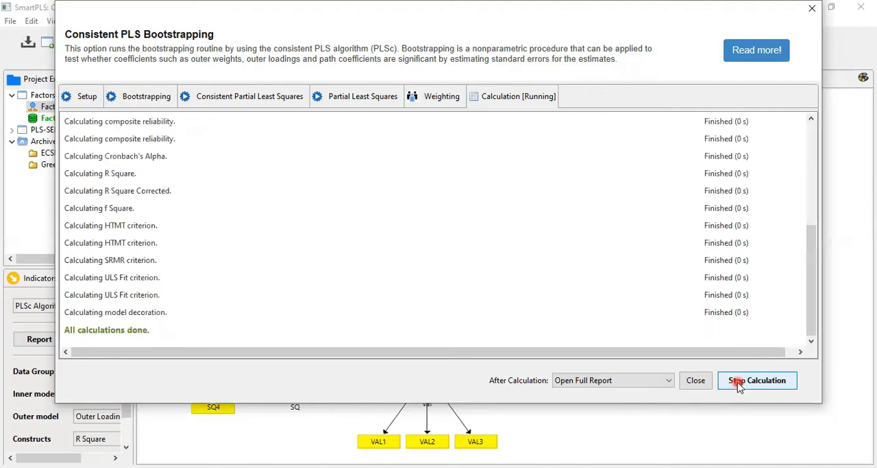
{"action": "left_click", "coordinate": [606, 330]}
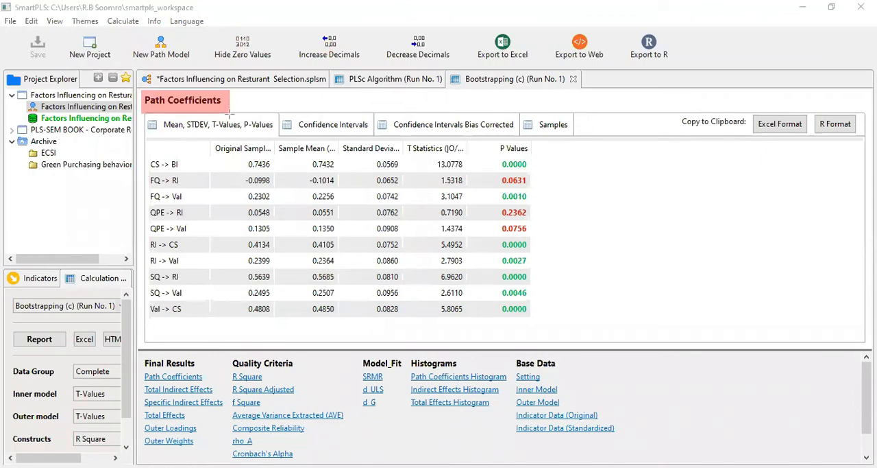
- View the bootstrapping values on the path model and examine the outer weights of the FQ and QPE indicators in the report
{"action": "left_click", "coordinate": [278, 80]}
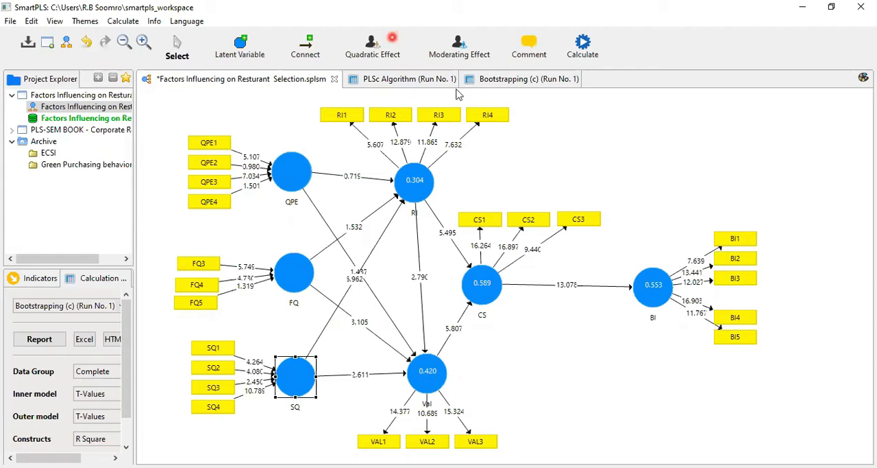
{"action": "left_click", "coordinate": [494, 83]}
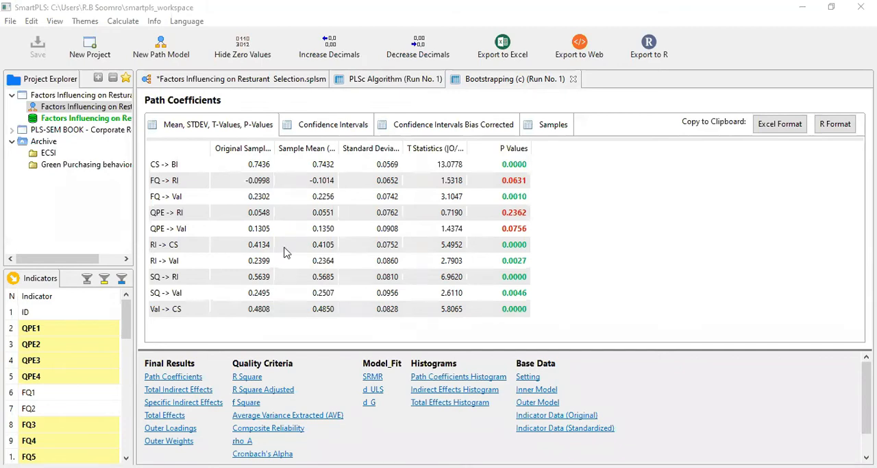
{"action": "left_click", "coordinate": [162, 442]}
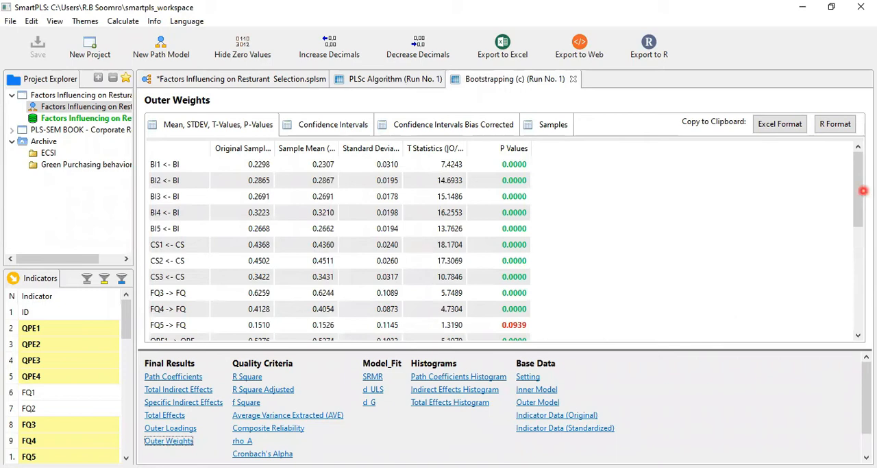
{"action": "left_click_drag", "start_coordinate": [860, 192], "coordinate": [854, 248]}
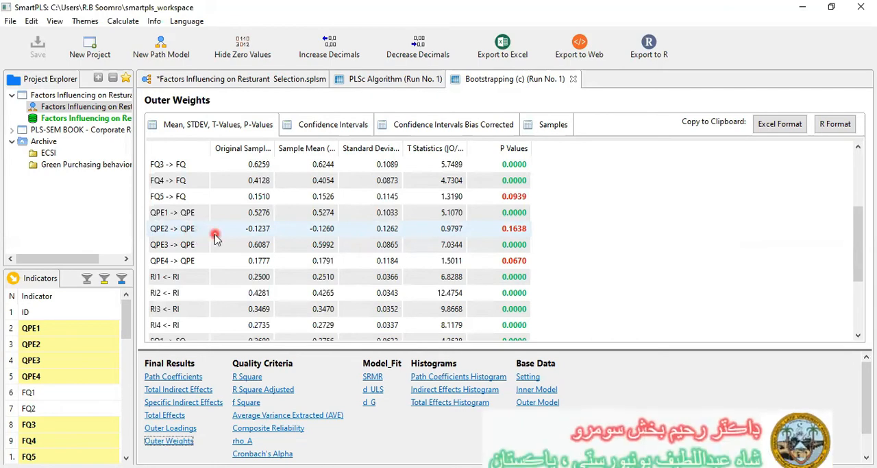
- Delete the indicator QPE2 from the QPE construct in the path model
{"action": "left_click", "coordinate": [199, 81]}
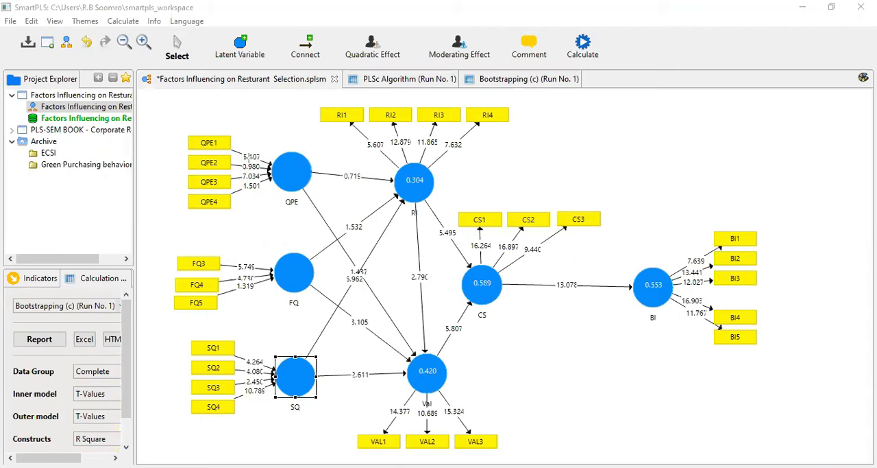
{"action": "right_click", "coordinate": [213, 166]}
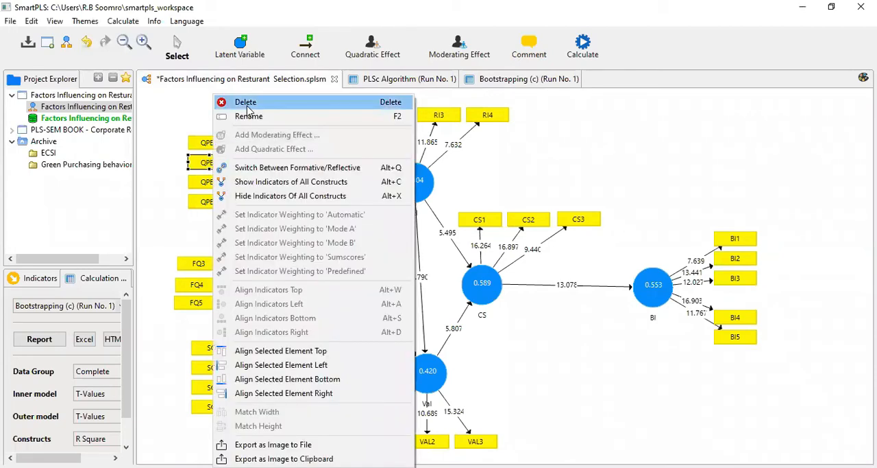
{"action": "left_click", "coordinate": [247, 108]}
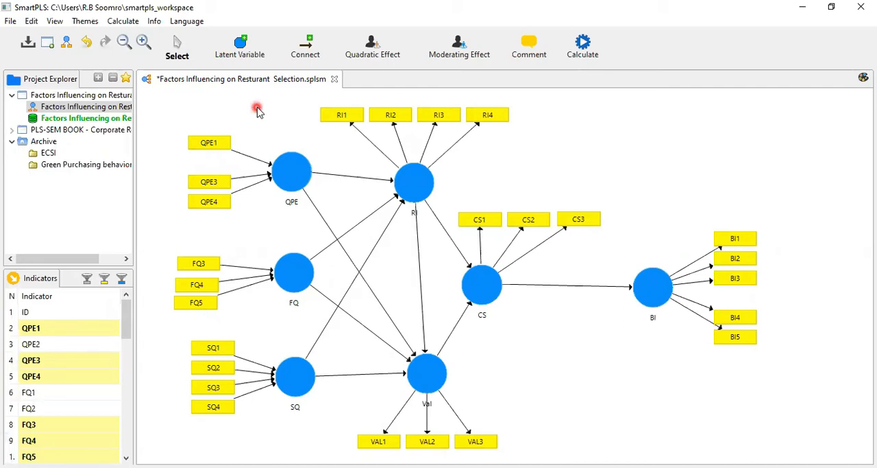
- Run Consistent PLS Bootstrapping on the model without QPE2, using 500 subsamples, Complete Bootstrapping, BCa intervals and a one-tailed test at 0.05
{"action": "left_click", "coordinate": [590, 54]}
{"action": "mouse_move", "coordinate": [720, 197]}
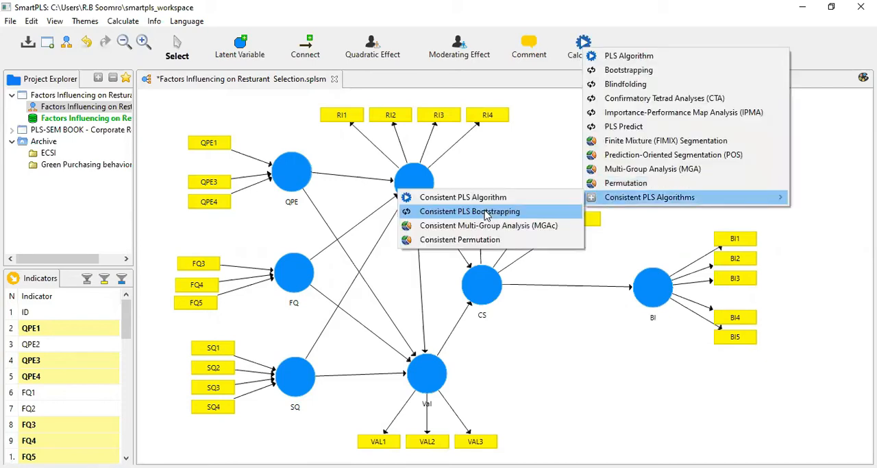
{"action": "left_click", "coordinate": [487, 214]}
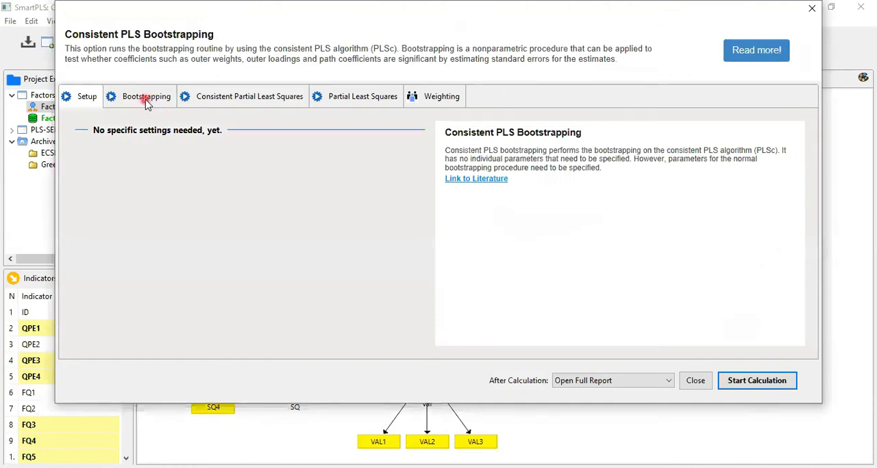
{"action": "left_click", "coordinate": [146, 101]}
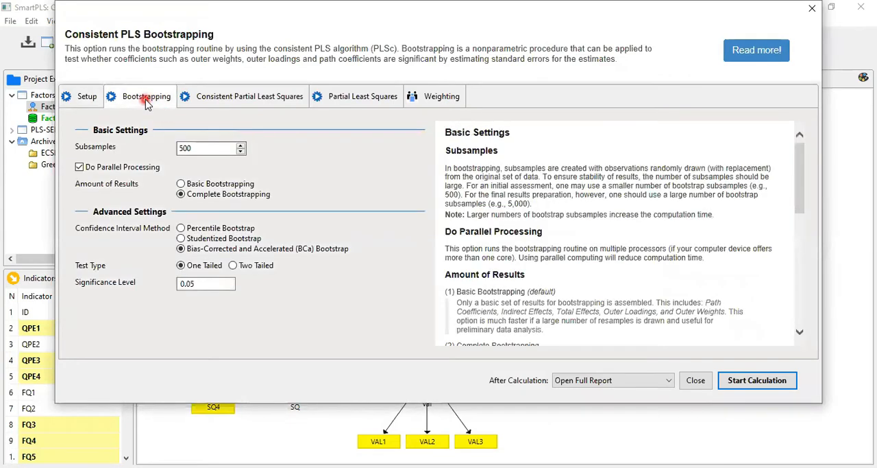
{"action": "left_click", "coordinate": [771, 384]}
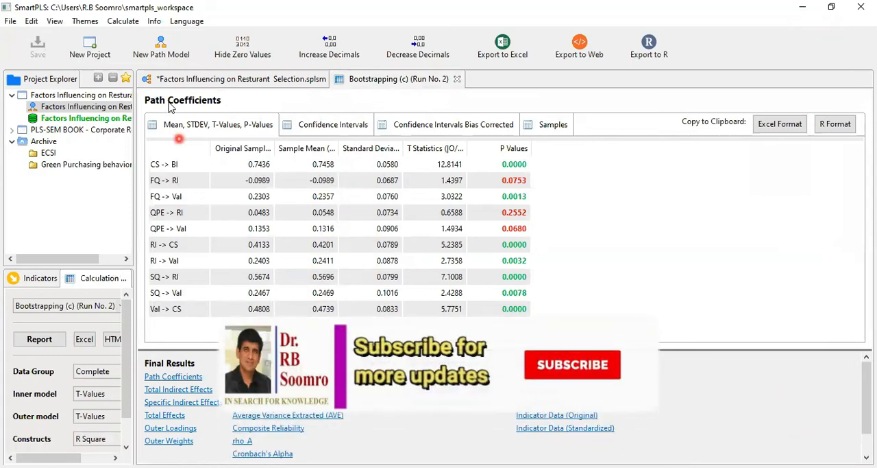
- Examine the outer weights and p-values of the remaining QPE indicators in the new bootstrapping report
{"action": "left_click", "coordinate": [180, 440]}
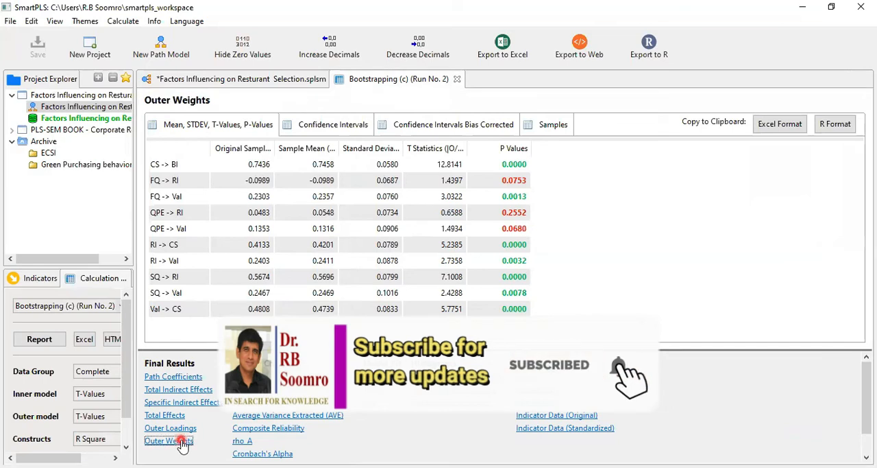
{"action": "left_click", "coordinate": [860, 209]}
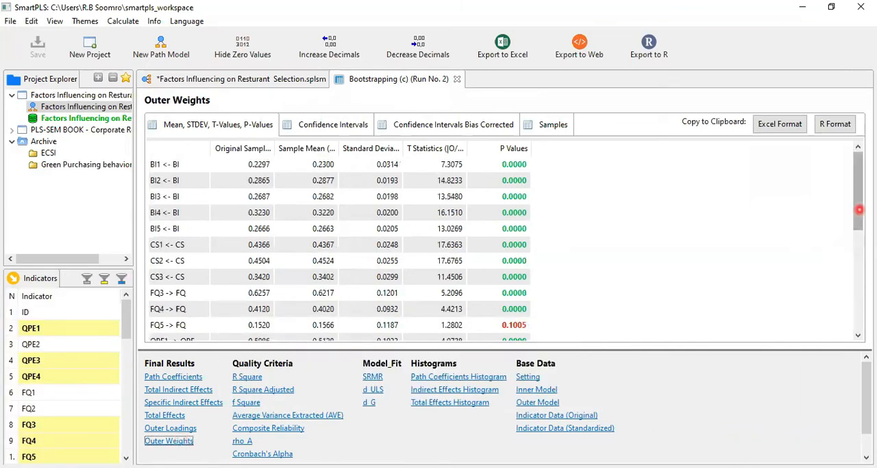
{"action": "left_click_drag", "start_coordinate": [860, 210], "coordinate": [854, 258]}
{"action": "left_click", "coordinate": [698, 258]}
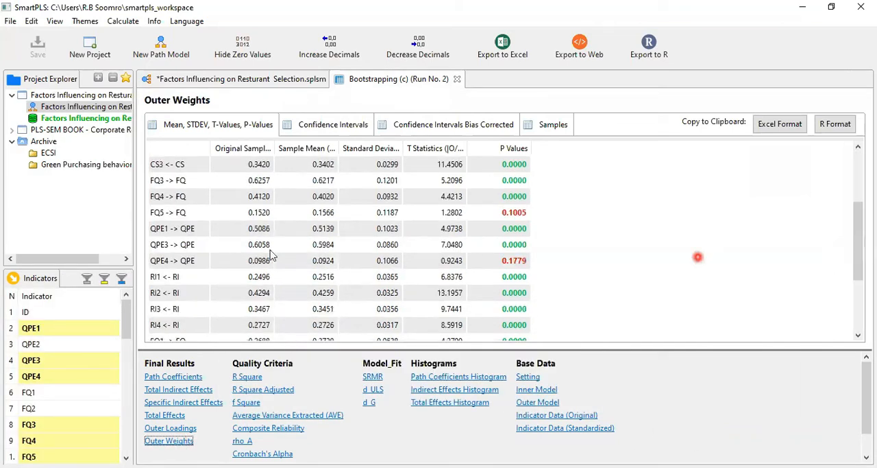
{"action": "left_click", "coordinate": [272, 252]}
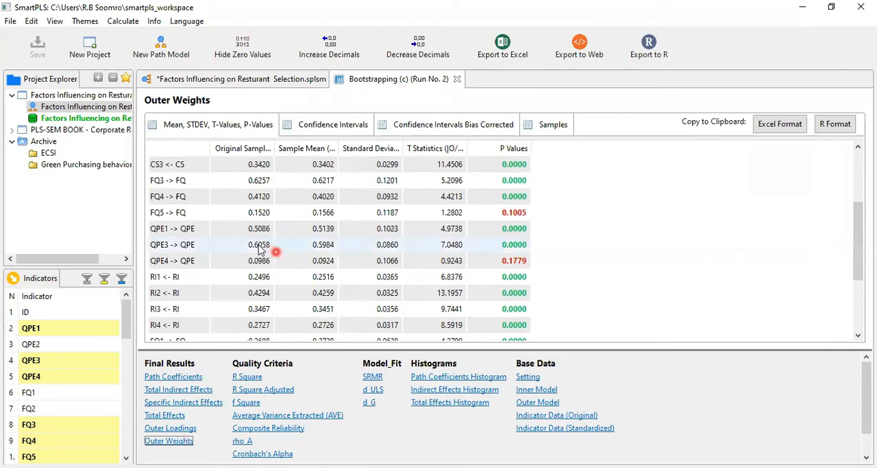
{"action": "left_click", "coordinate": [494, 244]}
{"action": "left_click", "coordinate": [314, 277]}
{"action": "left_click", "coordinate": [307, 261]}
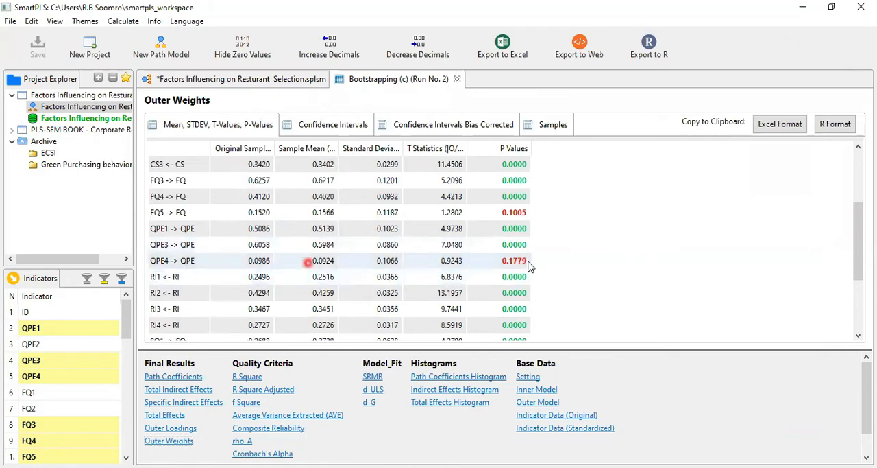
{"action": "left_click", "coordinate": [528, 262]}
{"action": "left_click", "coordinate": [299, 190]}
- Delete the indicator QPE4 from the model and run Consistent PLS Bootstrapping again with 500 subsamples, Complete Bootstrapping and a one-tailed test at 0.05
{"action": "left_click", "coordinate": [202, 83]}
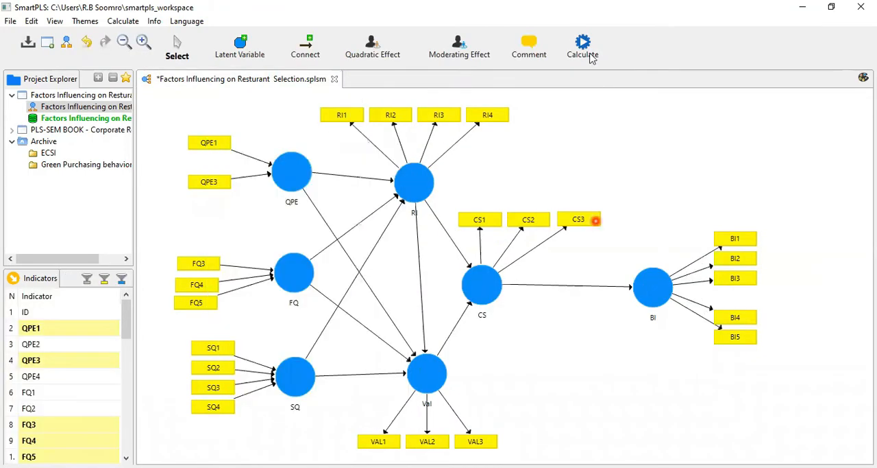
{"action": "left_click", "coordinate": [480, 211]}
{"action": "left_click", "coordinate": [146, 97]}
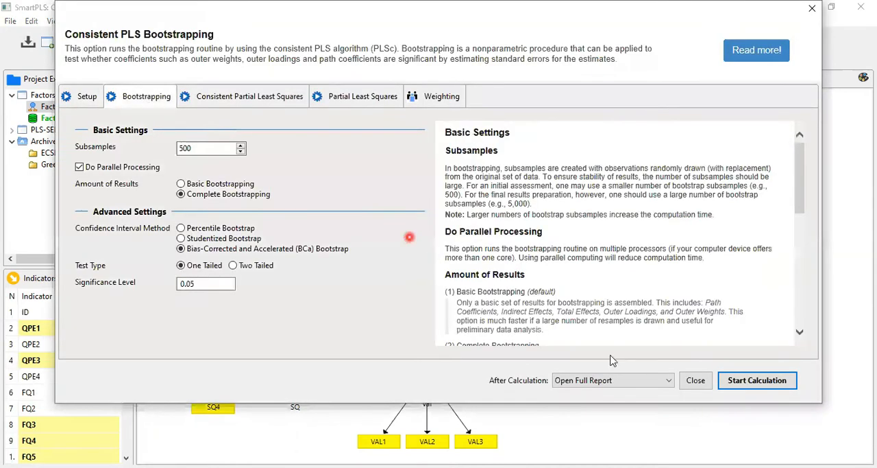
{"action": "left_click", "coordinate": [761, 385]}
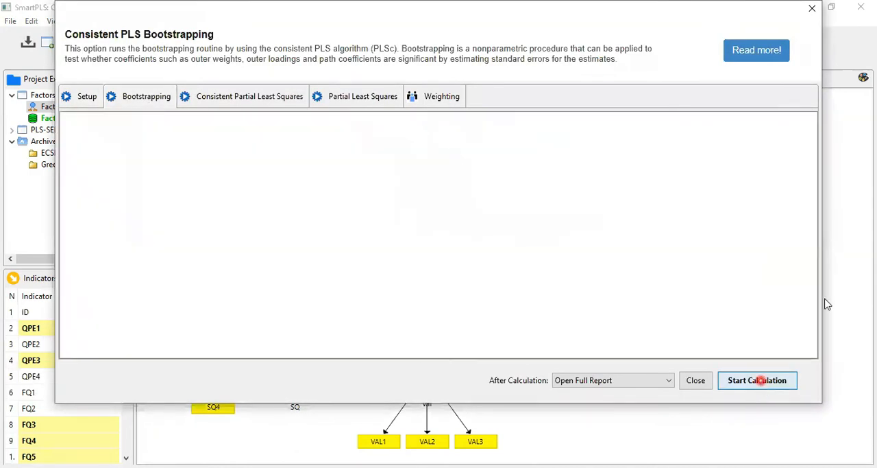
{"action": "left_click", "coordinate": [834, 278]}
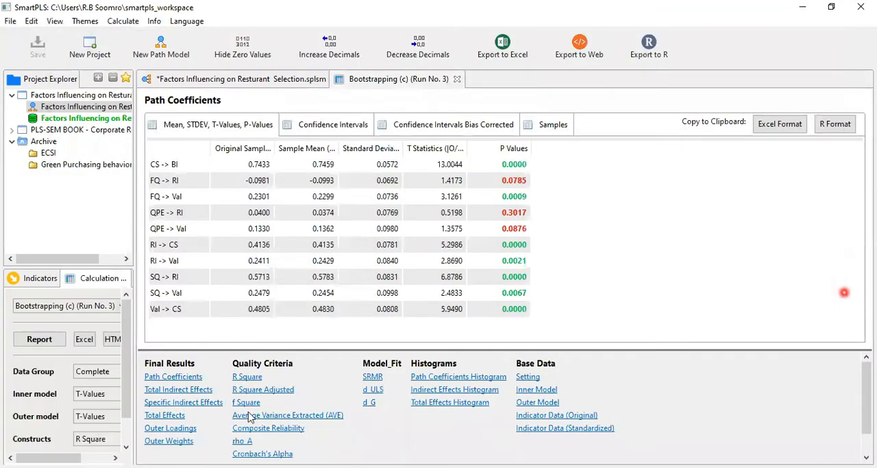
- Examine the outer weights of the third bootstrapping run, checking the p-value of FQ5 on FQ
{"action": "left_click", "coordinate": [186, 442]}
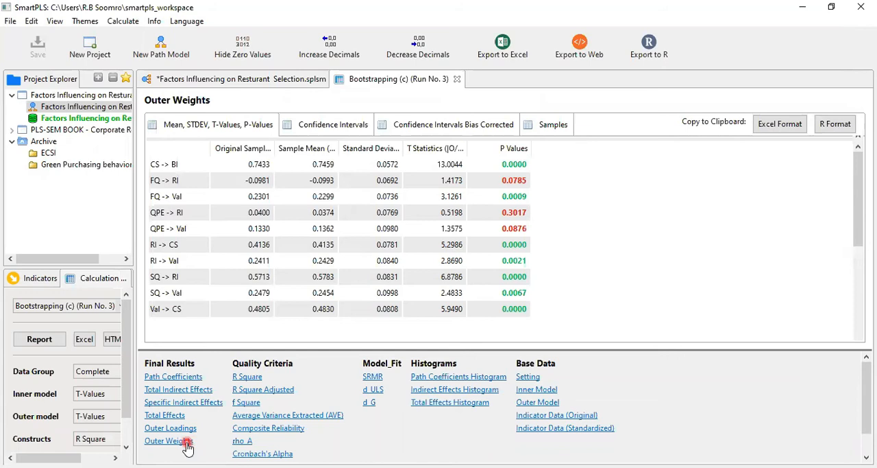
{"action": "left_click", "coordinate": [846, 194]}
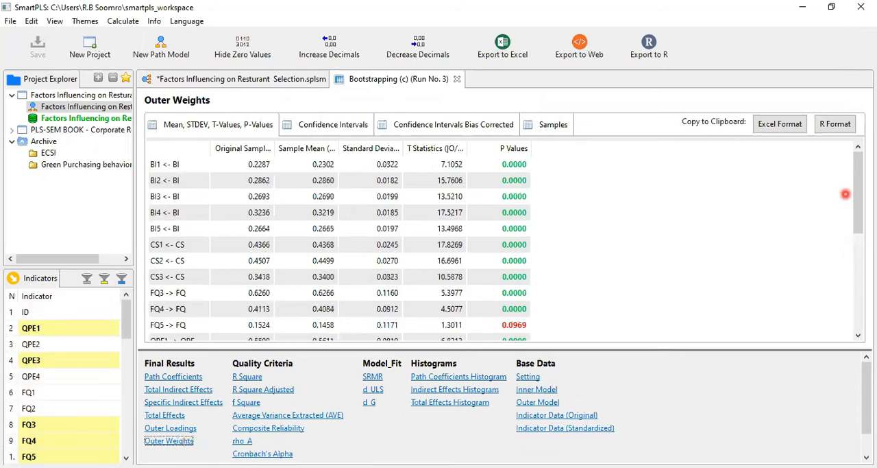
{"action": "left_click_drag", "start_coordinate": [858, 193], "coordinate": [864, 230]}
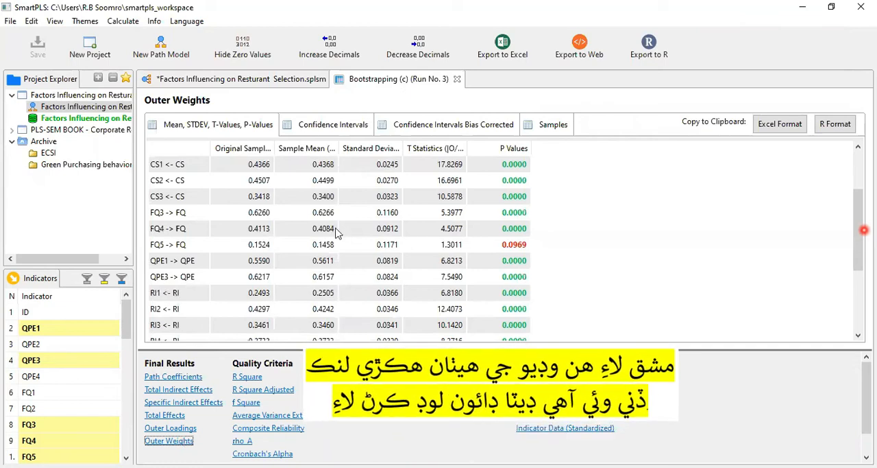
{"action": "left_click", "coordinate": [181, 244]}
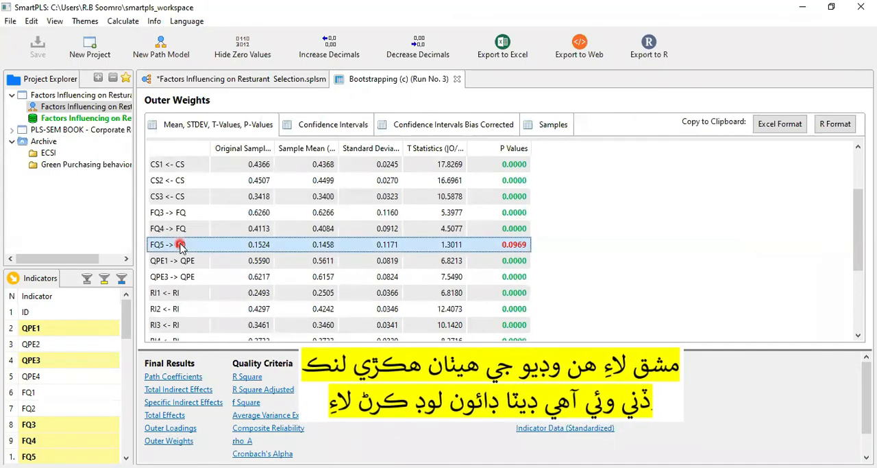
- Delete the indicator FQ5 from the FQ construct in the path model
{"action": "left_click", "coordinate": [228, 78]}
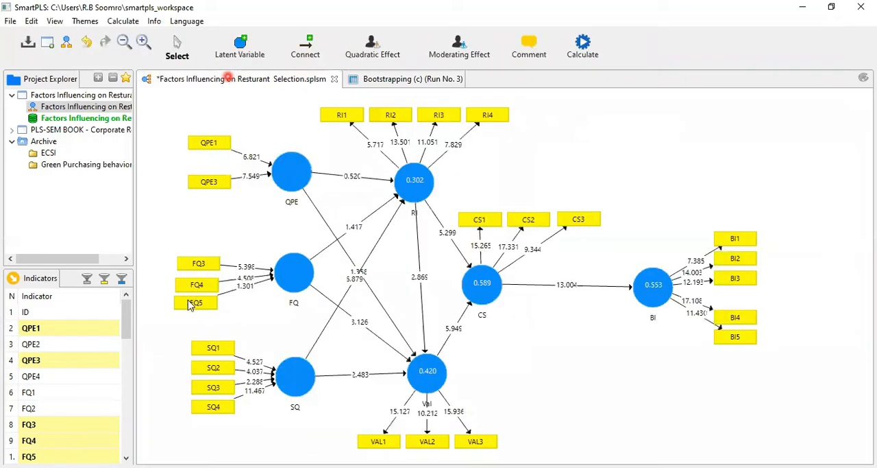
{"action": "left_click", "coordinate": [192, 303]}
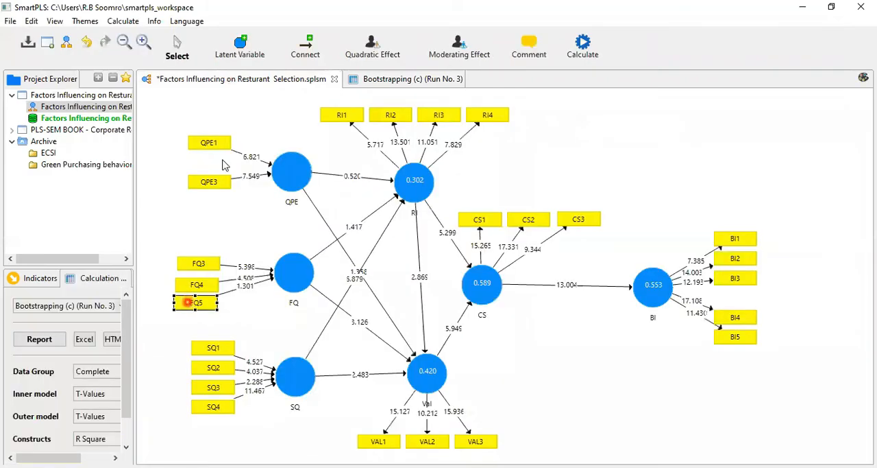
{"action": "right_click", "coordinate": [222, 102]}
{"action": "left_click", "coordinate": [271, 210]}
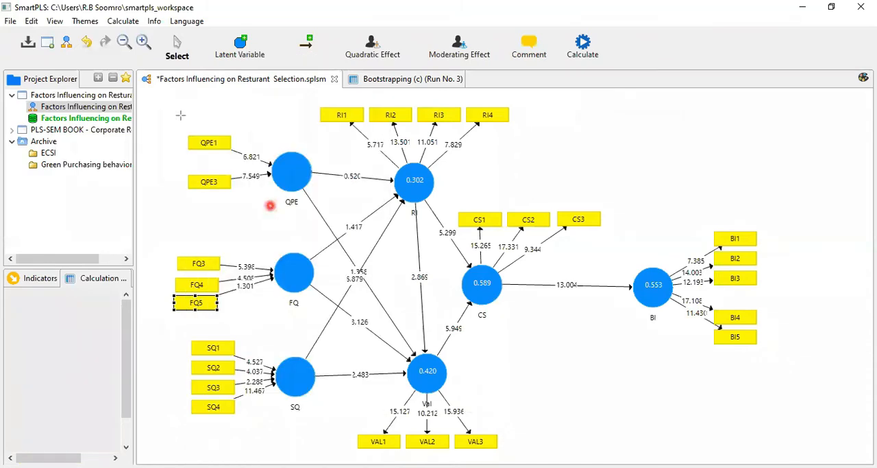
{"action": "left_click_drag", "start_coordinate": [173, 118], "coordinate": [238, 212]}
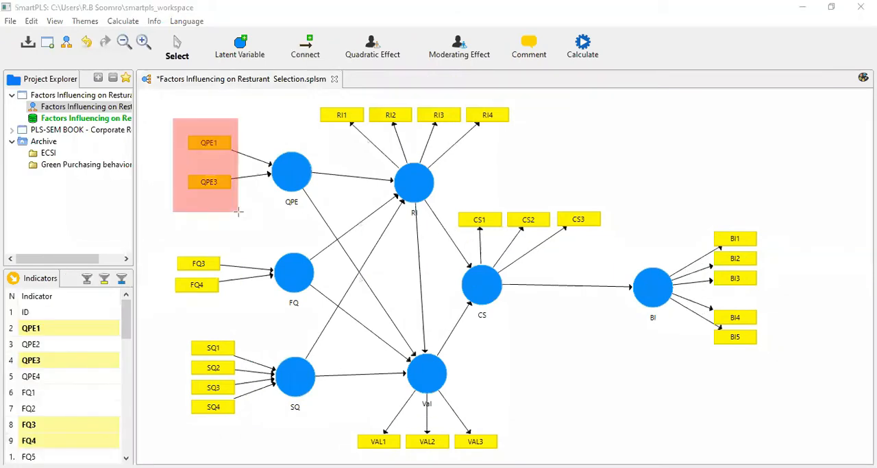
{"action": "left_click_drag", "start_coordinate": [165, 245], "coordinate": [232, 298]}
{"action": "key", "text": "ctrl+z"}
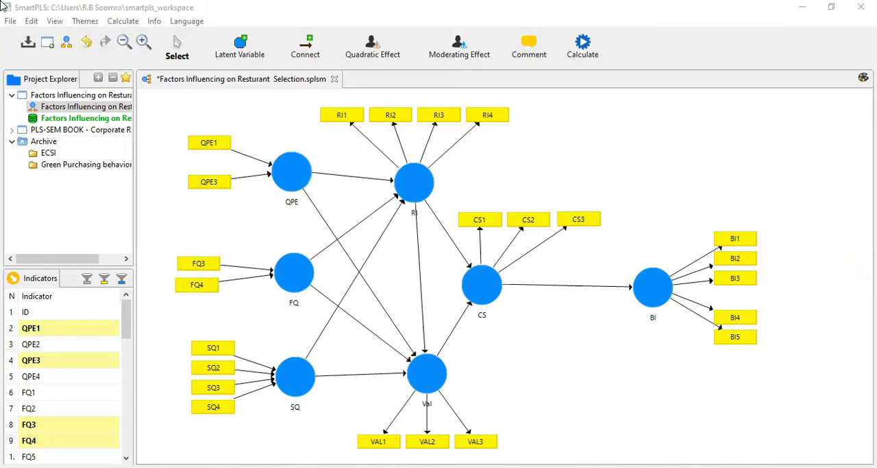
- Run Consistent PLS Bootstrapping on the model without FQ5 and open its full report
{"action": "left_click", "coordinate": [466, 156]}
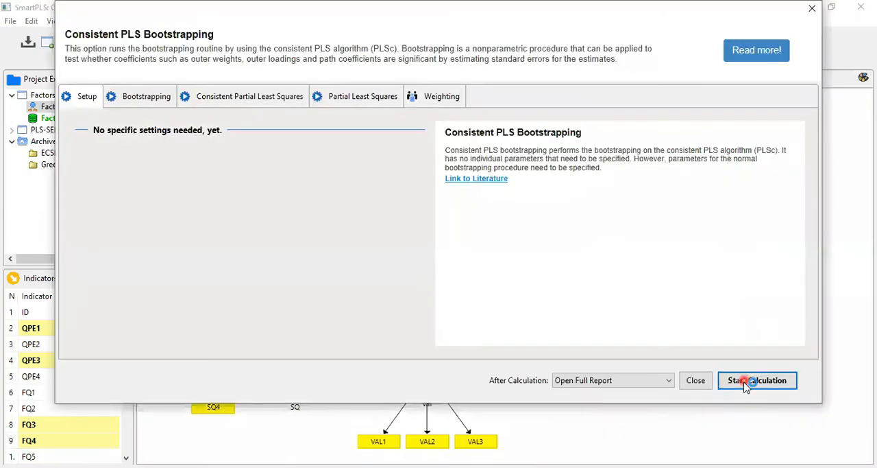
{"action": "left_click", "coordinate": [746, 384]}
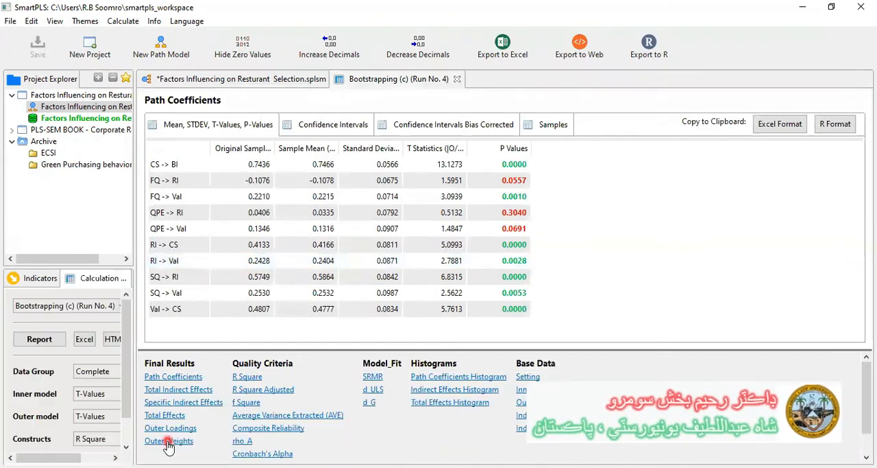
- Examine the outer weights of the fourth run, including p-values, confidence intervals and bias-corrected confidence intervals
{"action": "left_click", "coordinate": [168, 441]}
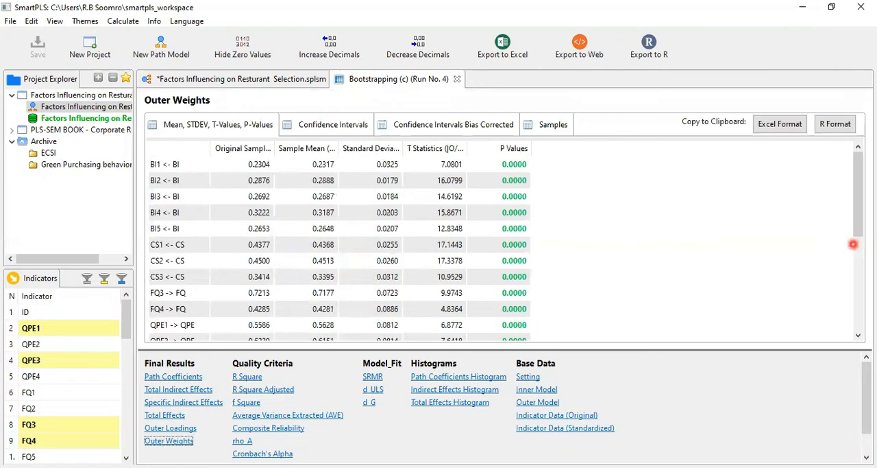
{"action": "scroll", "coordinate": [854, 244], "scroll_direction": "down", "scroll_amount": 2}
{"action": "mouse_move", "coordinate": [862, 243]}
{"action": "left_mouse_down"}
{"action": "mouse_move", "coordinate": [862, 288]}
{"action": "mouse_move", "coordinate": [865, 236]}
{"action": "left_mouse_up"}
{"action": "scroll", "coordinate": [697, 265], "scroll_direction": "up", "scroll_amount": 2}
{"action": "left_click", "coordinate": [331, 130]}
{"action": "left_click", "coordinate": [423, 128]}
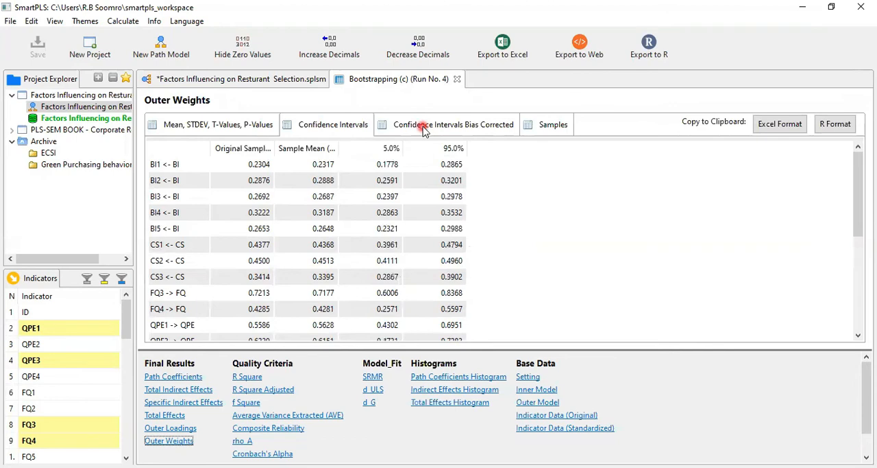
{"action": "mouse_move", "coordinate": [858, 208]}
{"action": "left_mouse_down"}
{"action": "mouse_move", "coordinate": [860, 302]}
{"action": "mouse_move", "coordinate": [872, 177]}
{"action": "left_mouse_up"}
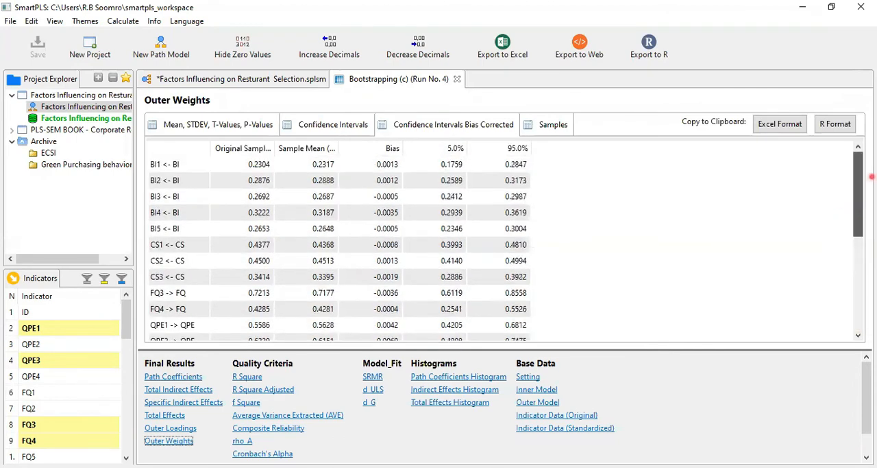
{"action": "left_click", "coordinate": [225, 128]}
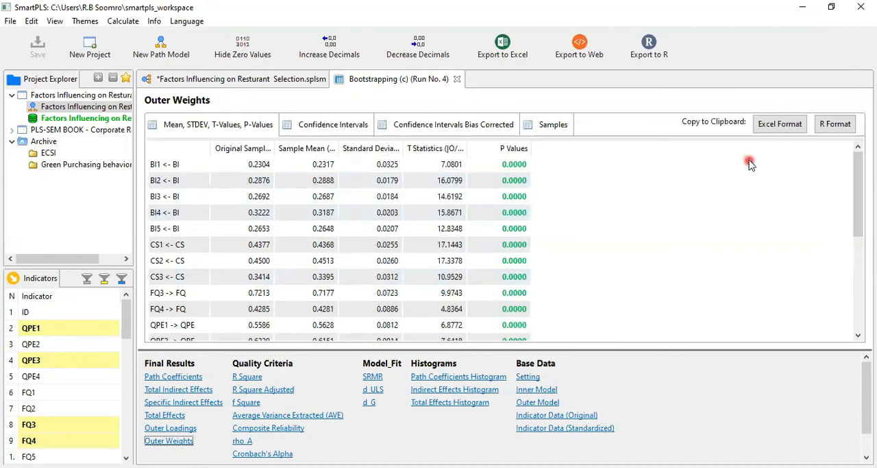
- Examine the bias-corrected confidence intervals and the individual bootstrap samples for the fourth run's outer weights
{"action": "left_click", "coordinate": [453, 124]}
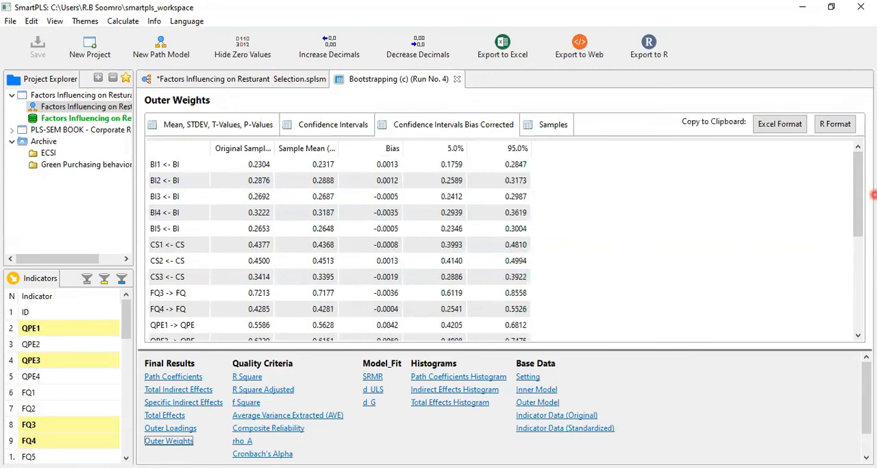
{"action": "left_click", "coordinate": [553, 126]}
{"action": "left_click_drag", "start_coordinate": [859, 186], "coordinate": [858, 311]}
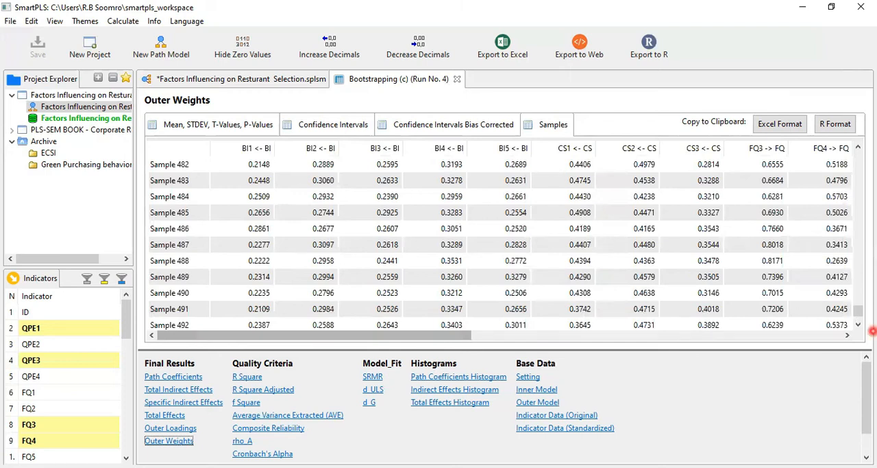
{"action": "left_click_drag", "start_coordinate": [858, 312], "coordinate": [858, 322]}
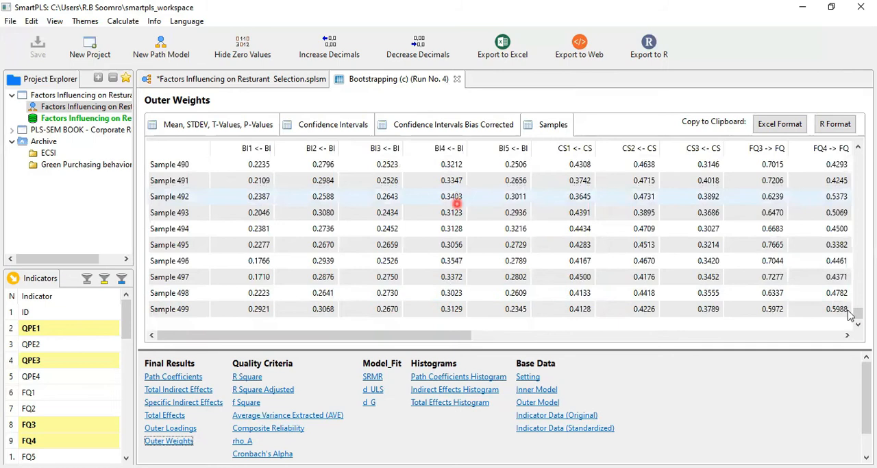
{"action": "scroll", "coordinate": [859, 243], "scroll_direction": "up", "scroll_amount": 1}
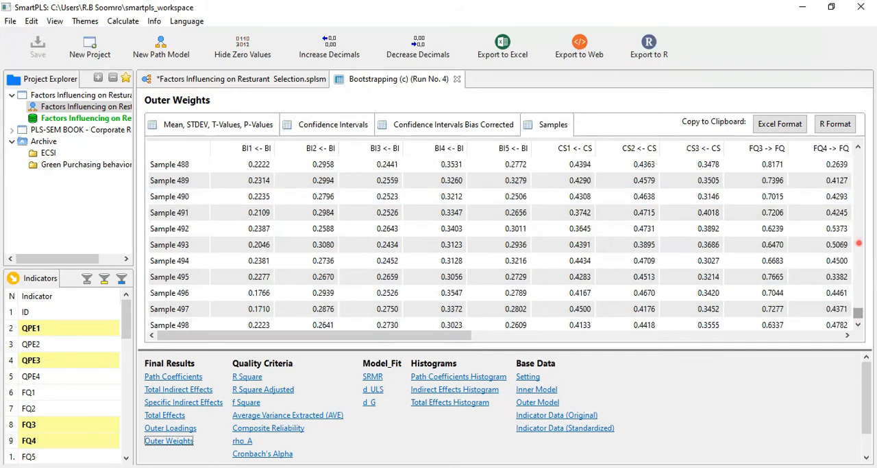
{"action": "left_click_drag", "start_coordinate": [859, 243], "coordinate": [854, 141]}
- Copy the outer weights samples table to the clipboard in Excel format and in R format
{"action": "left_click", "coordinate": [765, 130]}
{"action": "left_click", "coordinate": [843, 128]}
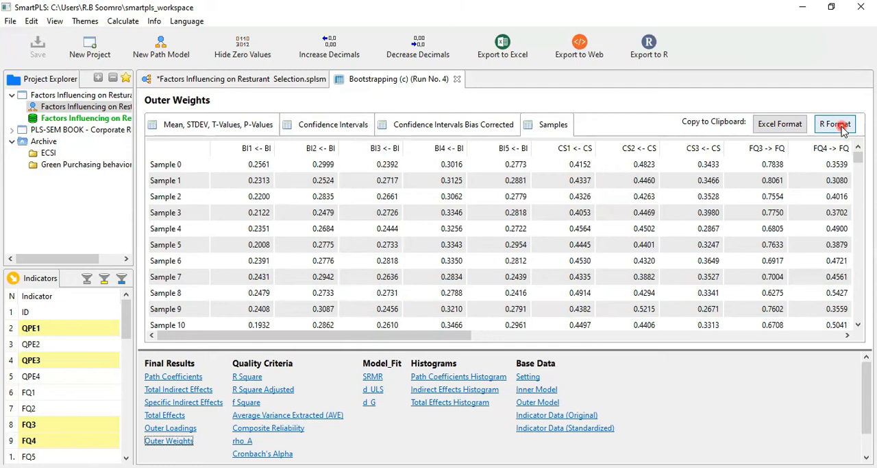
{"action": "left_click", "coordinate": [836, 124]}
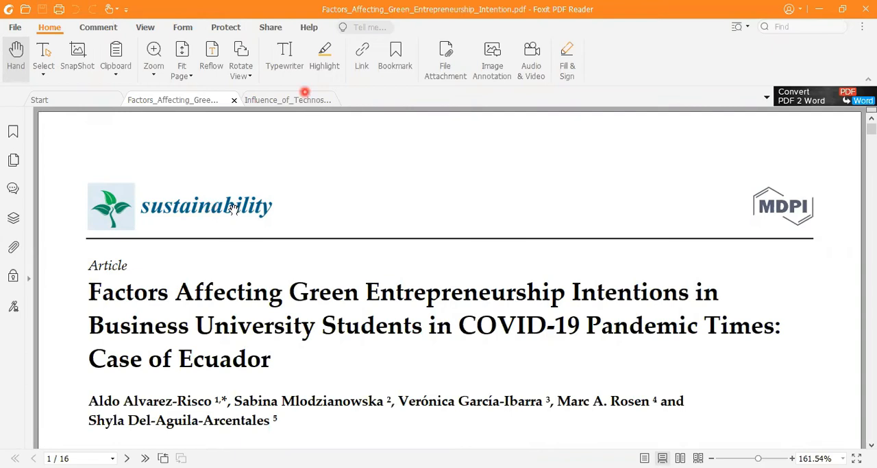
- In Foxit PDF Reader, look through the green entrepreneurship intentions article from the title past the research model to section 4.3 Data Analysis
{"action": "left_click_drag", "start_coordinate": [64, 277], "coordinate": [790, 385]}
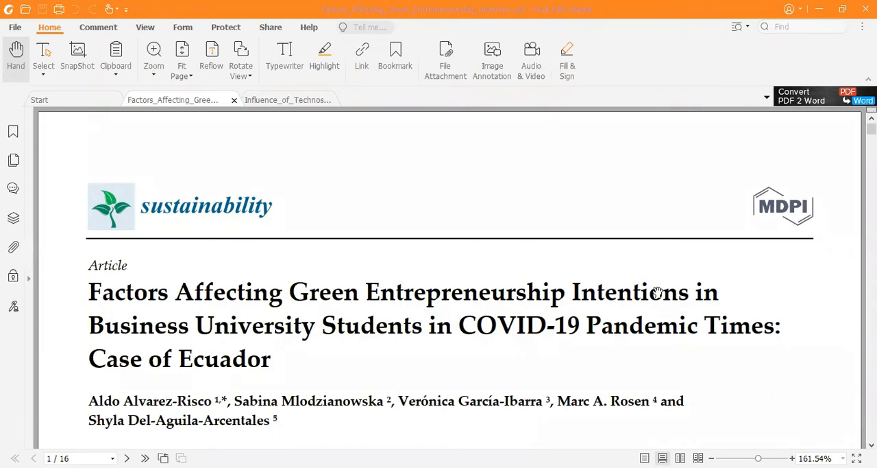
{"action": "scroll", "coordinate": [657, 286], "scroll_direction": "down", "scroll_amount": 10}
{"action": "scroll", "coordinate": [657, 286], "scroll_direction": "down", "scroll_amount": 15}
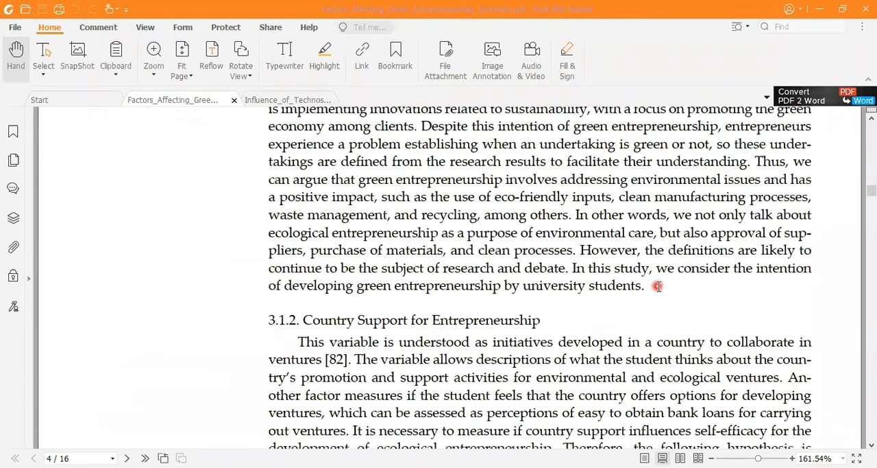
{"action": "scroll", "coordinate": [657, 286], "scroll_direction": "down", "scroll_amount": 6}
{"action": "scroll", "coordinate": [658, 287], "scroll_direction": "down", "scroll_amount": 10}
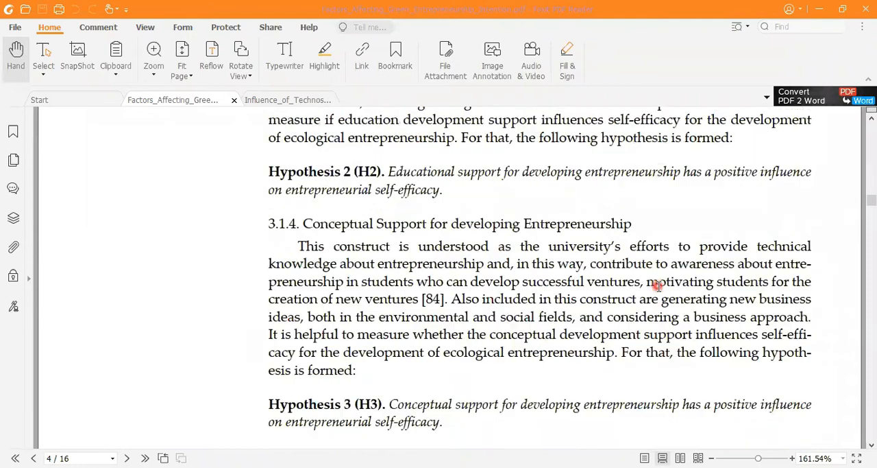
{"action": "scroll", "coordinate": [658, 287], "scroll_direction": "down", "scroll_amount": 3}
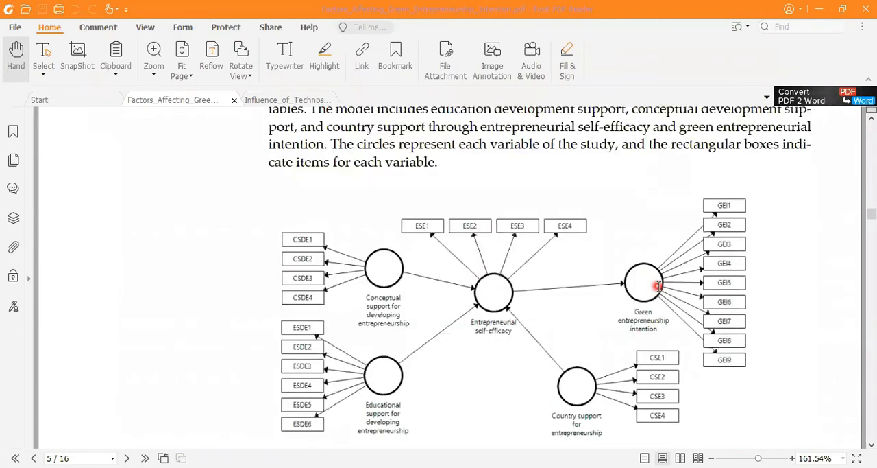
{"action": "scroll", "coordinate": [659, 287], "scroll_direction": "down", "scroll_amount": 3}
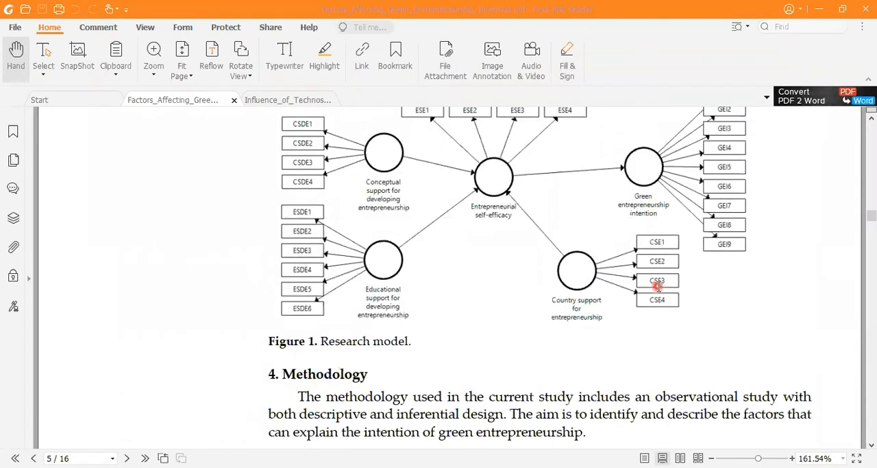
{"action": "scroll", "coordinate": [658, 287], "scroll_direction": "up", "scroll_amount": 3}
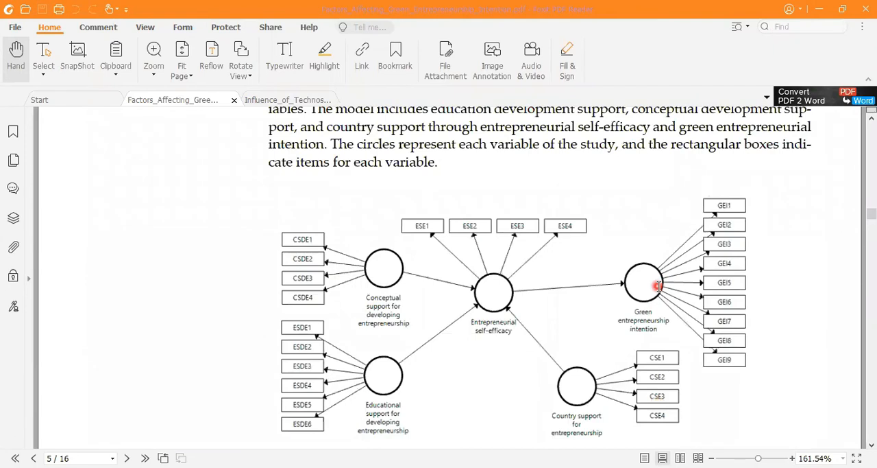
{"action": "scroll", "coordinate": [658, 287], "scroll_direction": "down", "scroll_amount": 6}
{"action": "scroll", "coordinate": [658, 287], "scroll_direction": "down", "scroll_amount": 12}
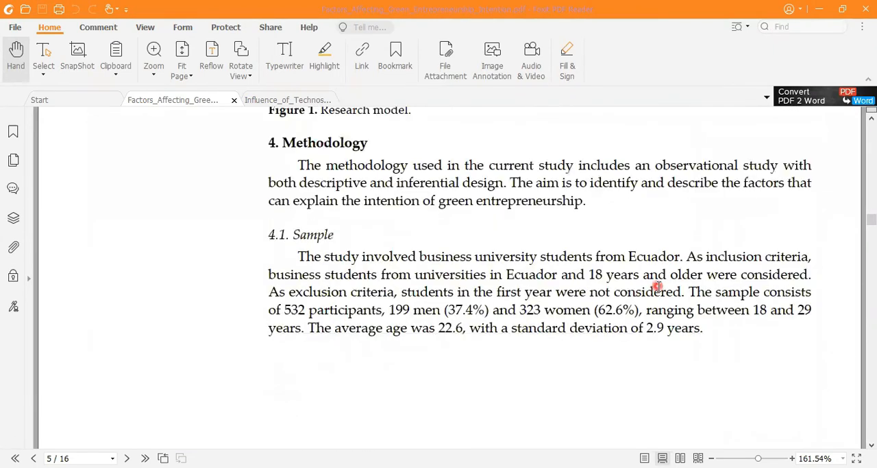
{"action": "scroll", "coordinate": [658, 287], "scroll_direction": "down", "scroll_amount": 10}
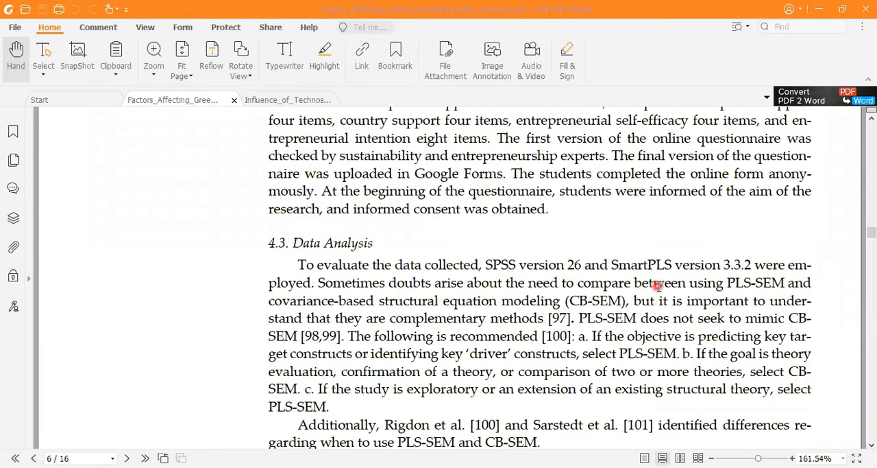
{"action": "scroll", "coordinate": [659, 286], "scroll_direction": "down", "scroll_amount": 3}
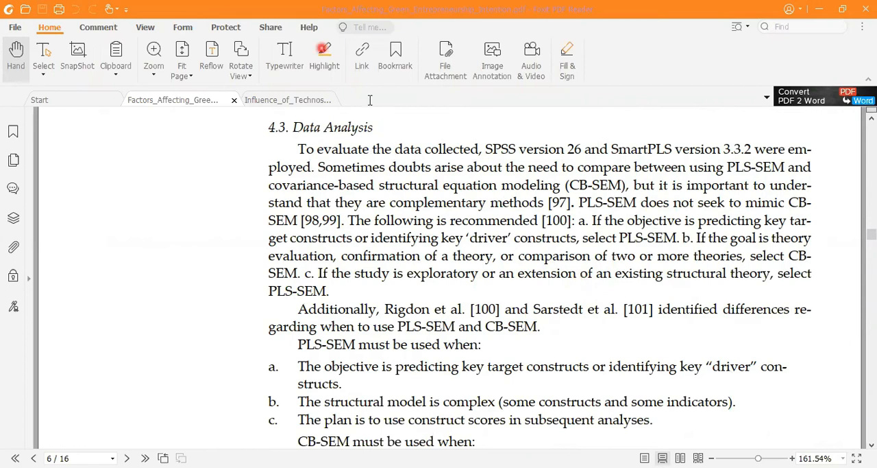
{"action": "left_click", "coordinate": [324, 55]}
{"action": "left_click_drag", "start_coordinate": [258, 139], "coordinate": [821, 299]}
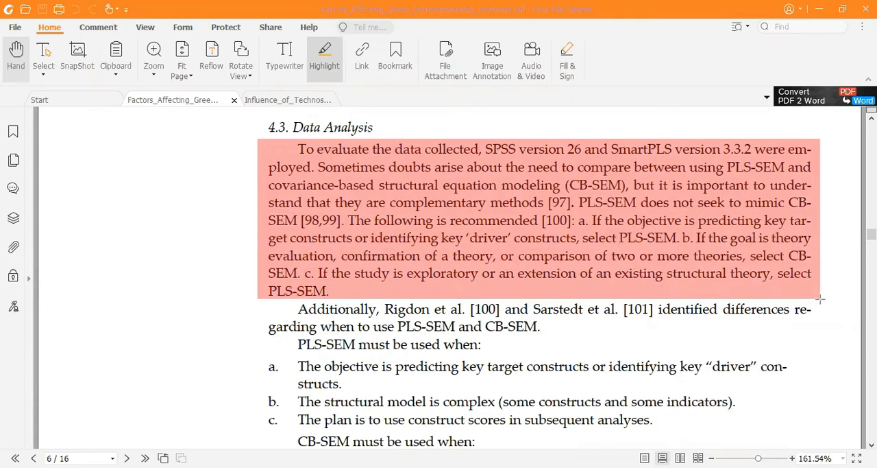
{"action": "key", "text": "ctrl+z"}
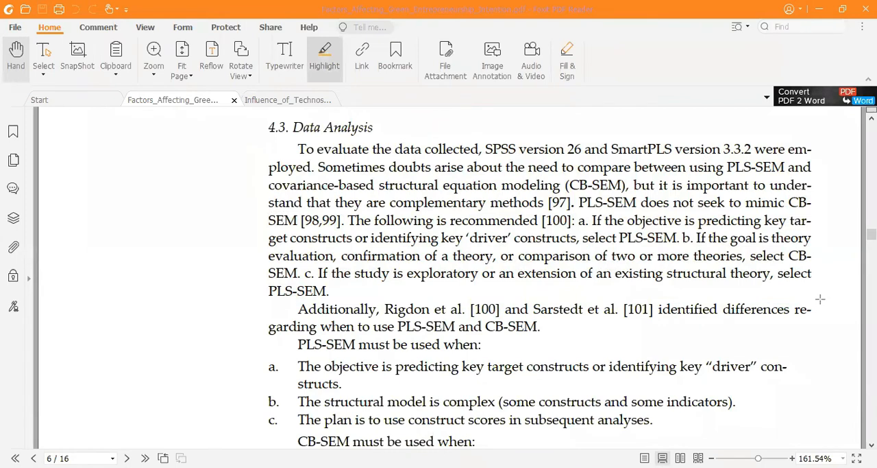